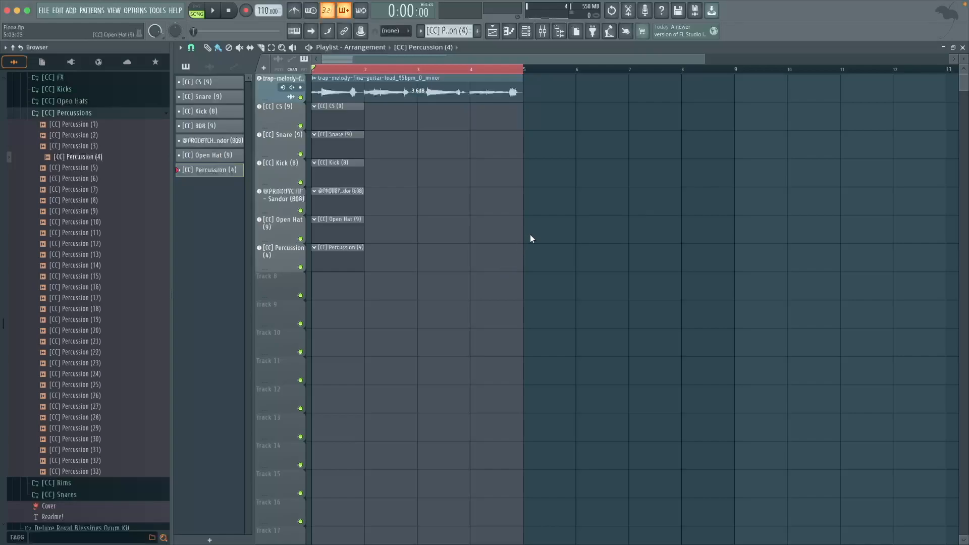
- Play back the guitar melody loop in the playlist and stop it
key(space)
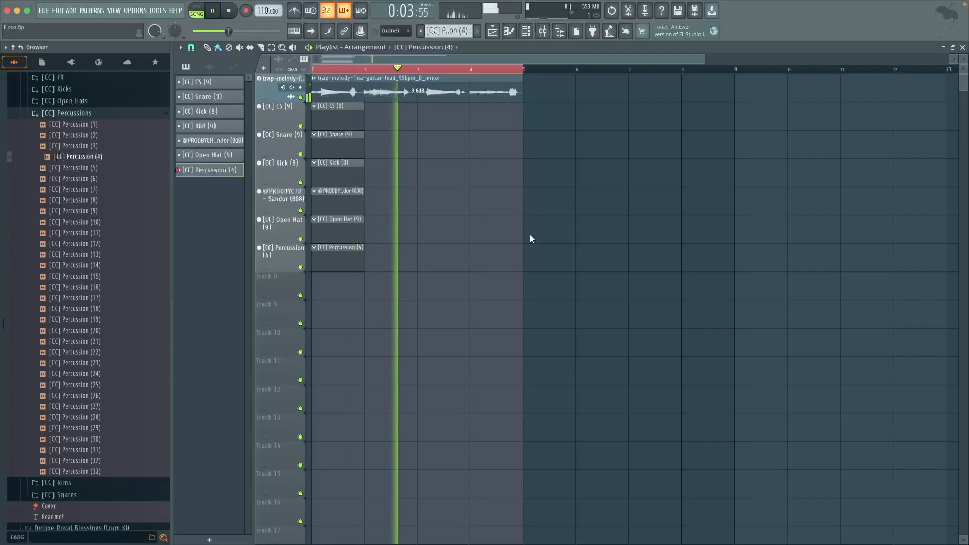
key(space)
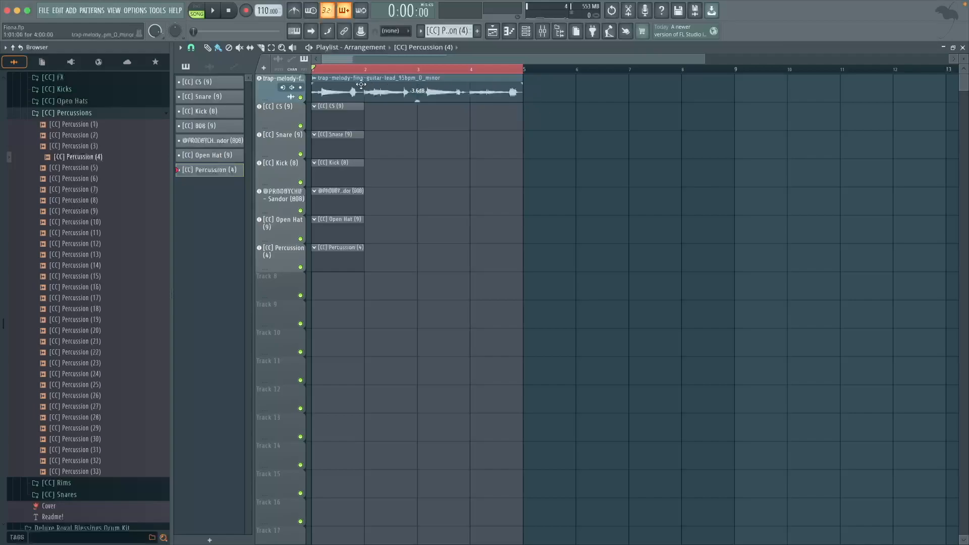
- Review the guitar melody audio clip's channel settings and its mixer track routing
double_click(277, 89)
key(F9)
click(314, 78)
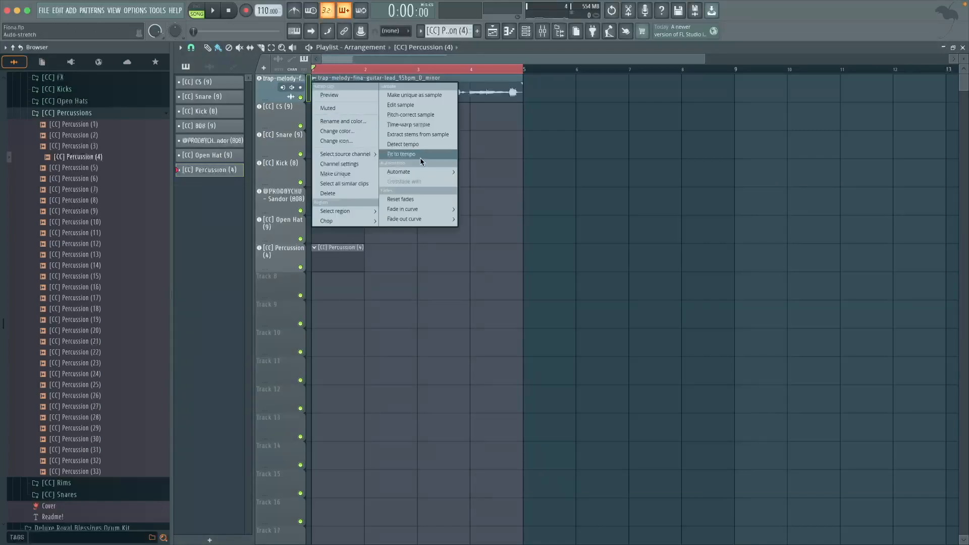
click(339, 163)
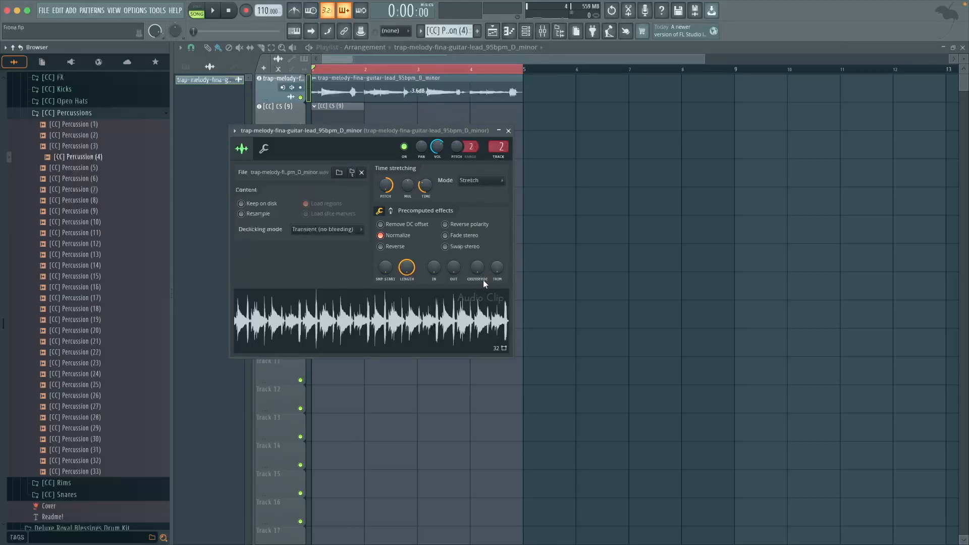
click(508, 131)
key(F9)
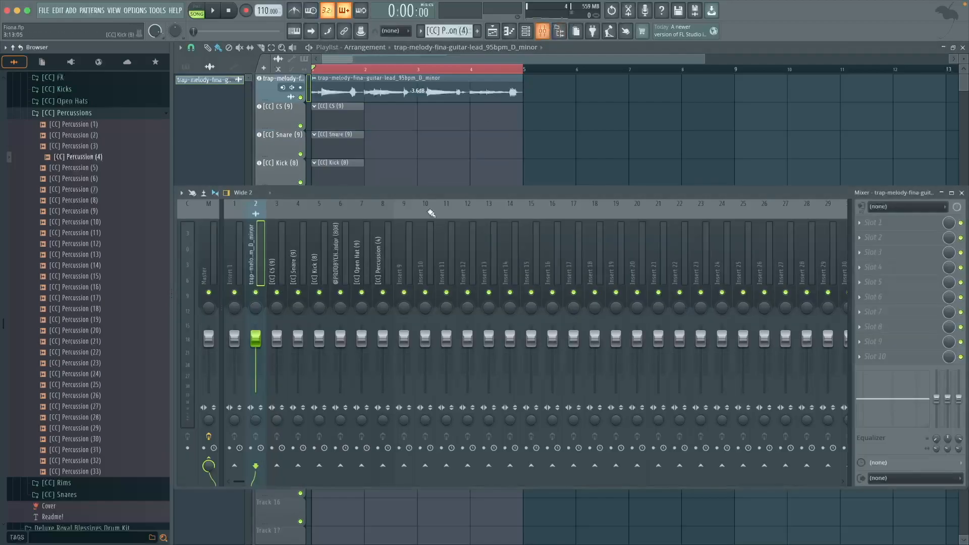
key(F9)
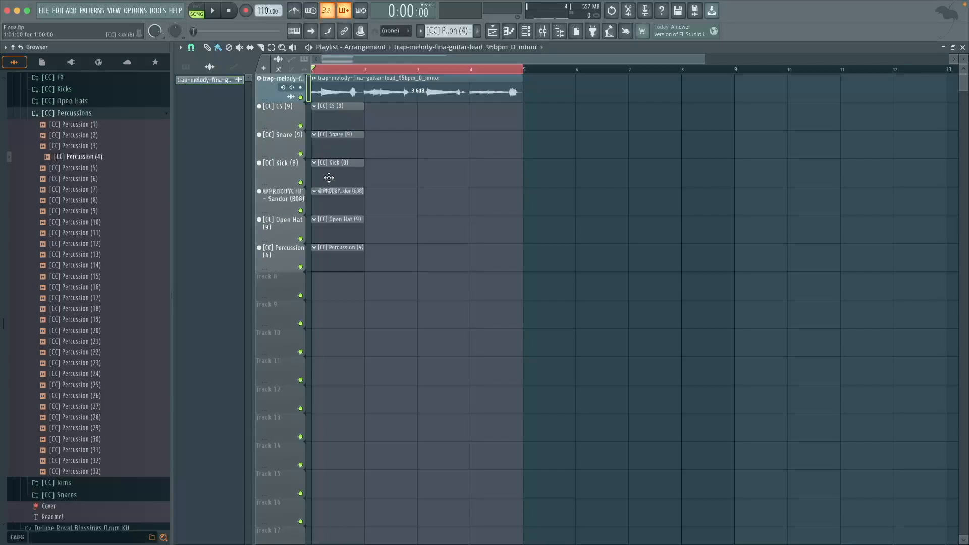
- Inspect the channel settings of the [CC] CS (9) and Sandor 808 tracks, including the 808's envelope and sample pages
click(277, 111)
click(397, 323)
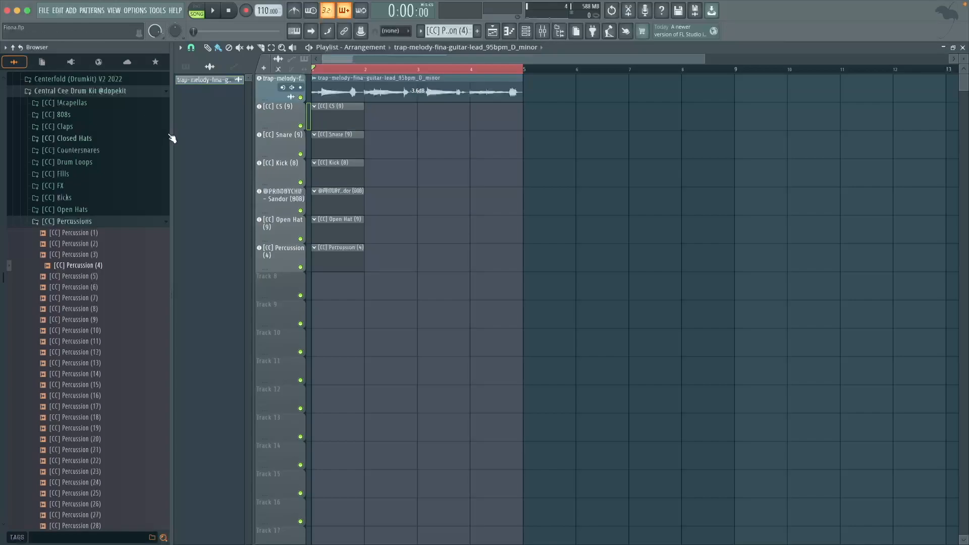
click(287, 197)
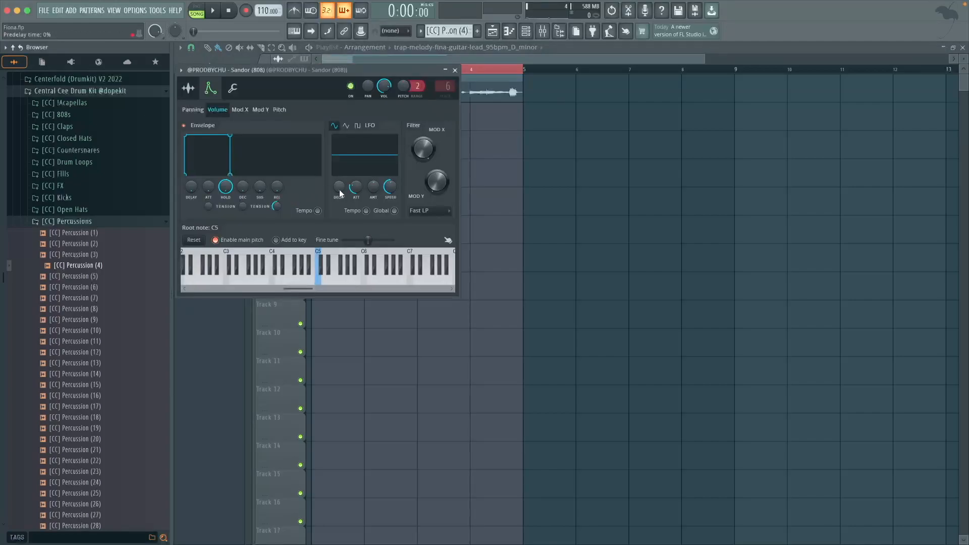
click(188, 89)
click(454, 71)
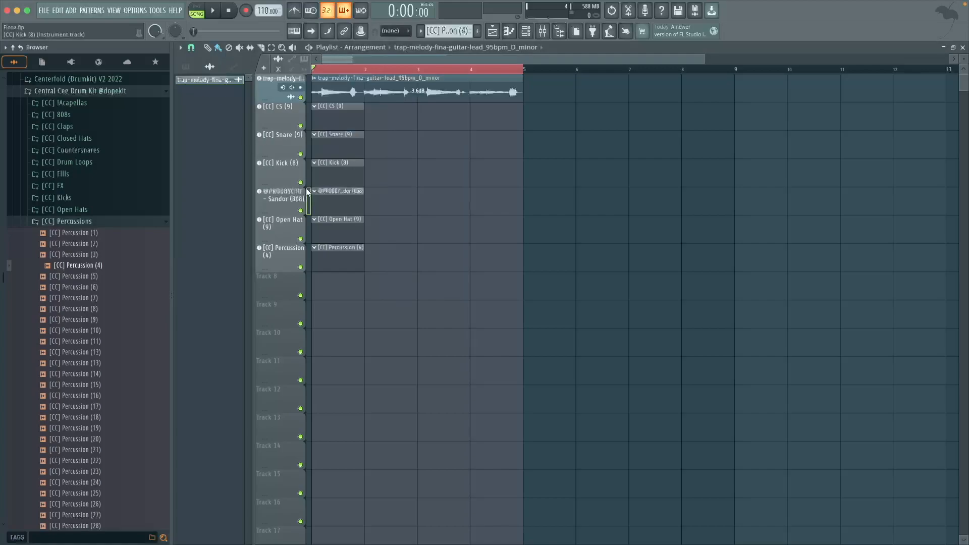
- Expand the Centerfold (Drumkit) V2 2022 folder in the sample library
scroll(60, 339, up, 3)
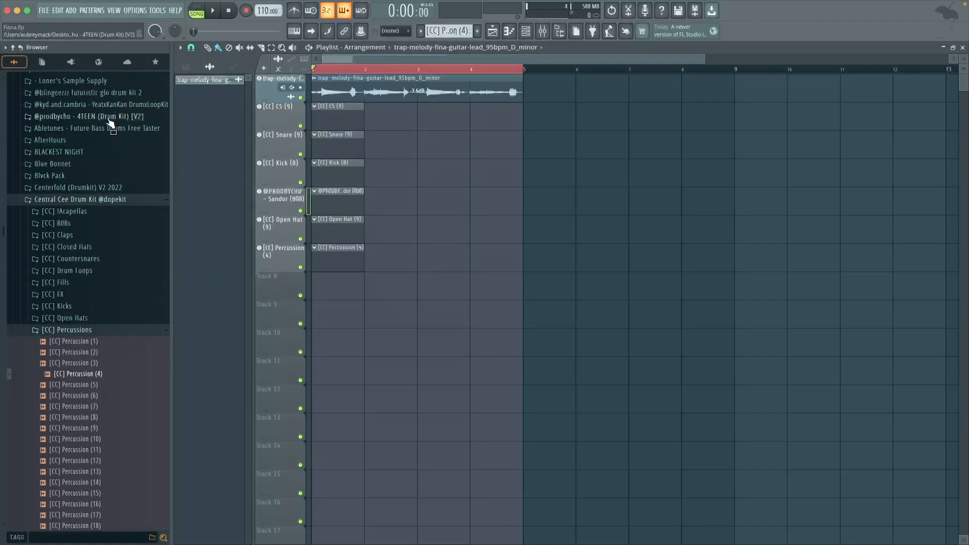
click(76, 187)
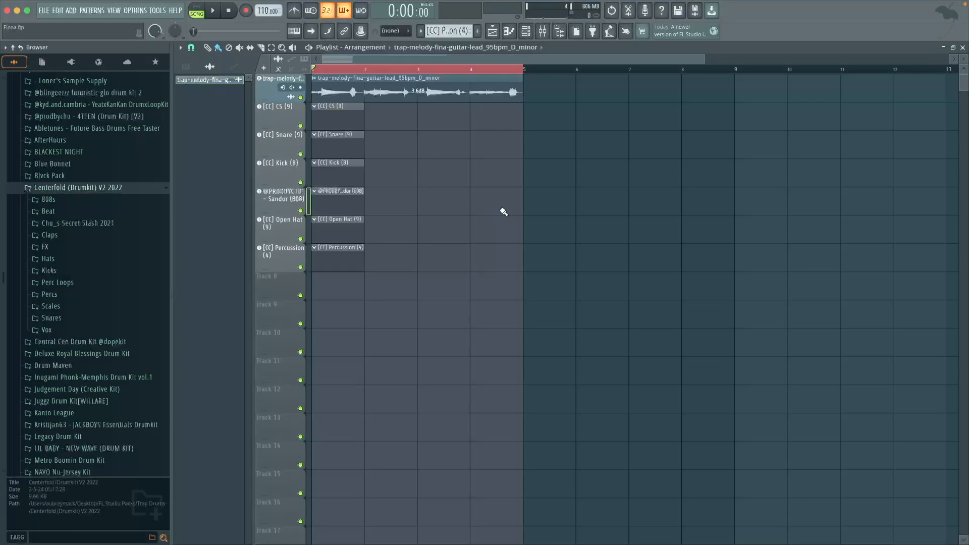
- Open the [CC] CS (9) pattern's piano roll and place two-step C5 notes at steps 1, 4 and 7 of bar 1
double_click(327, 121)
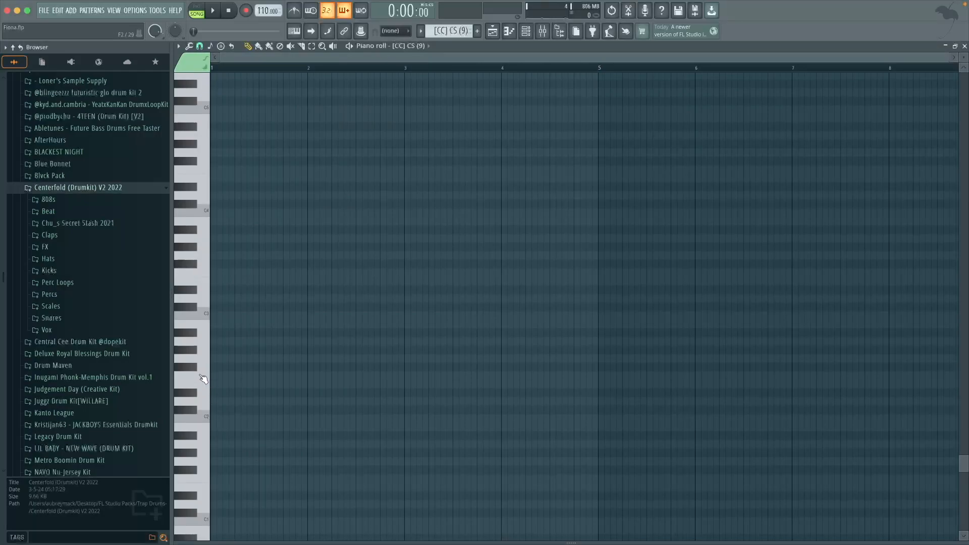
scroll(202, 376, up, 4)
scroll(184, 350, up, 3)
ctrl+scroll(183, 345, up, 2)
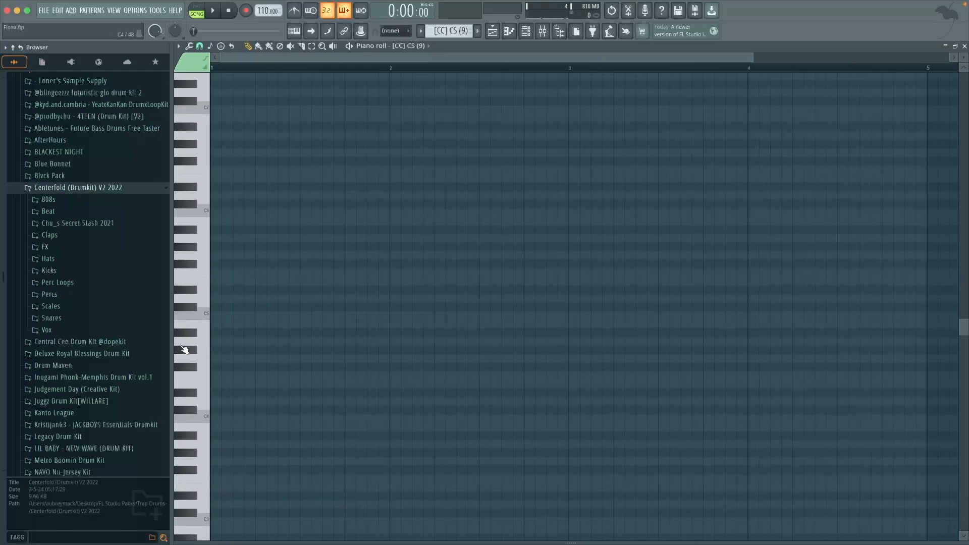
click(222, 315)
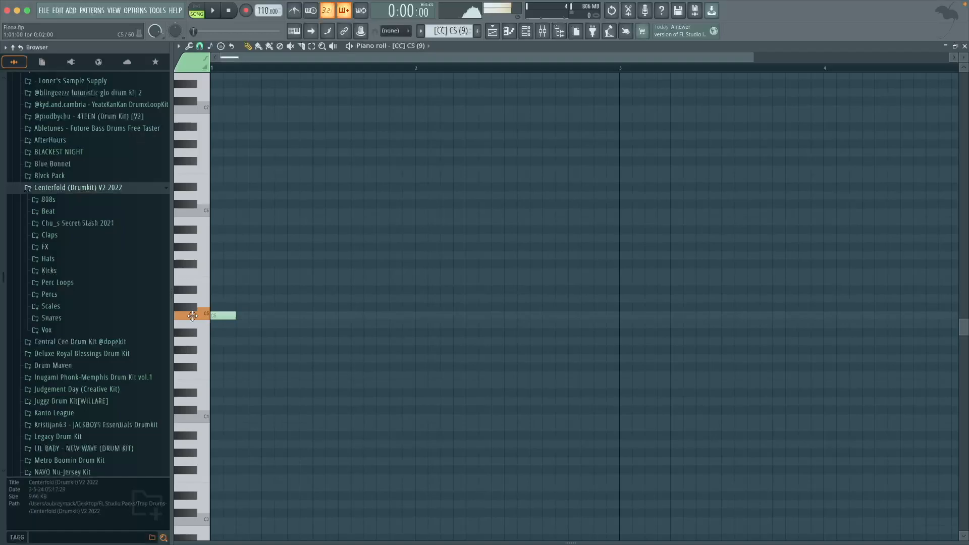
click(250, 315)
click(293, 315)
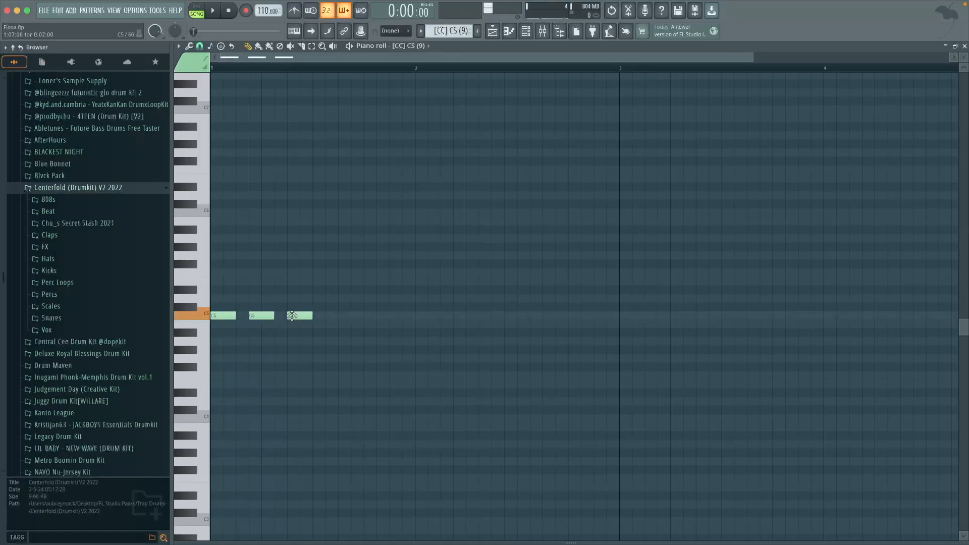
key(space)
key(space)
- Add two adjacent two-step C5 notes at steps 11 and 13 of bar 1 and play the rhythm
click(346, 316)
click(382, 316)
drag(389, 315, 377, 316)
key(space)
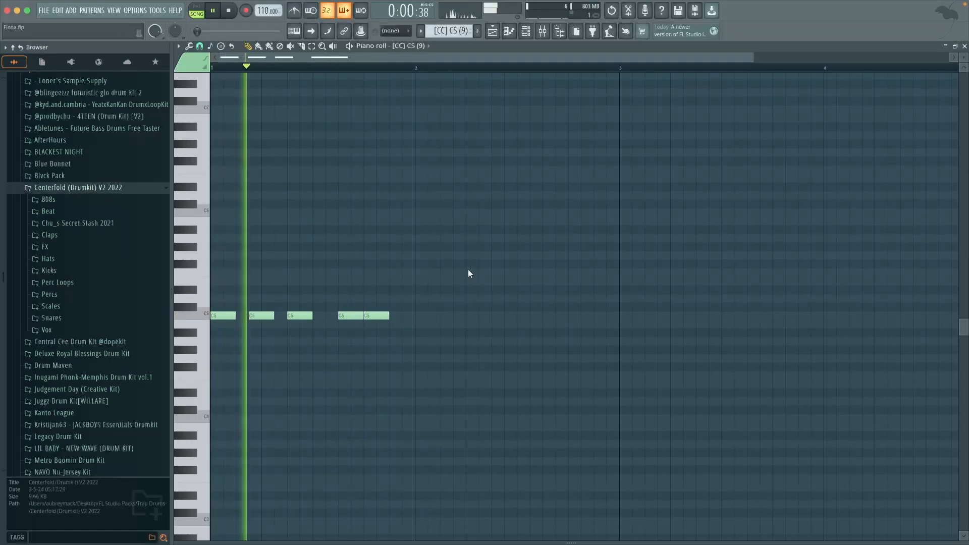
key(space)
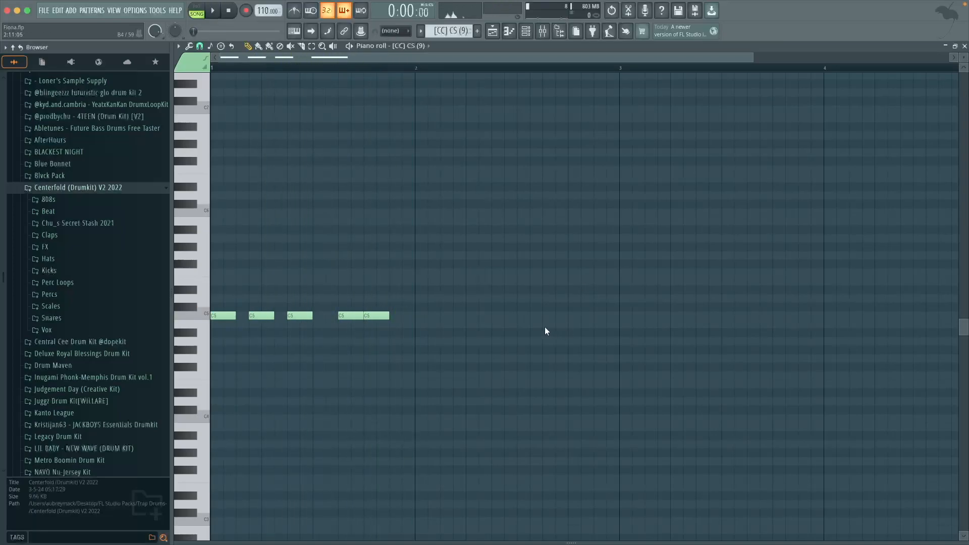
- Duplicate the one-bar C5 rhythm across bars 2, 3 and 4, aligning each copy with the bar start
key(ctrl+b)
key(shift+Right)
key(shift+Right)
key(space)
ctrl+click(564, 226)
scroll(595, 456, down, 2)
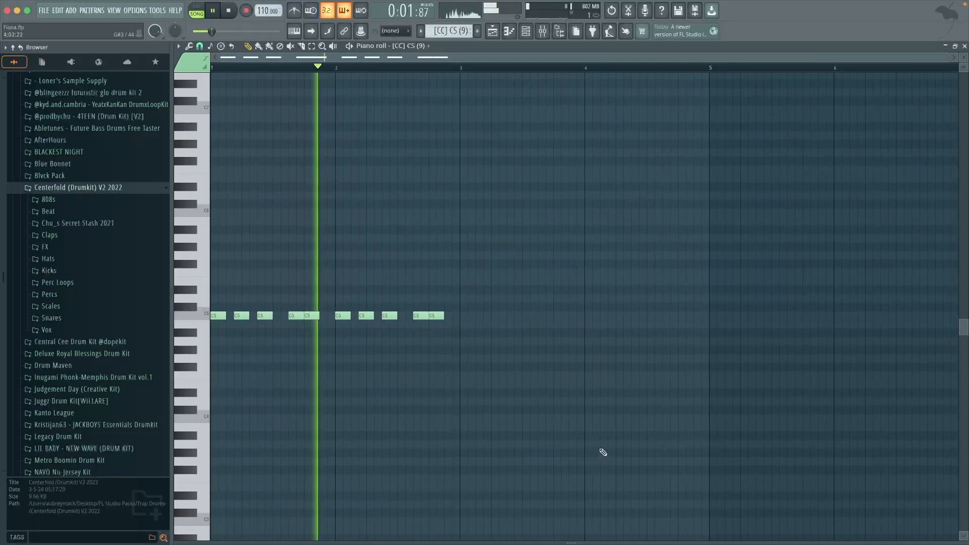
key(ctrl+b)
key(shift+Right)
key(shift+Right)
ctrl+click(585, 386)
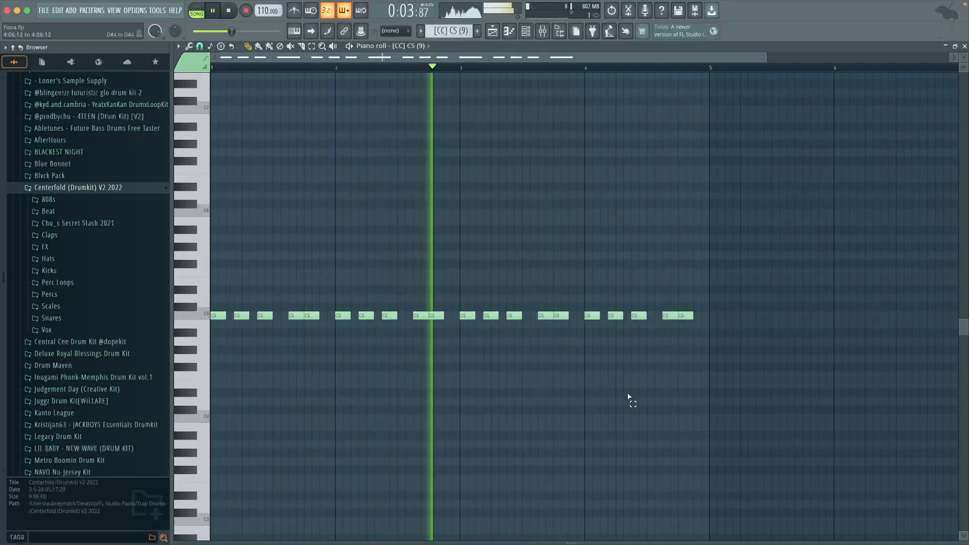
- Add extra C5 hits at step 8 of bar 1, step 10 of bar 3 and step 15 of bar 4, and play the pattern
scroll(578, 363, up, 2)
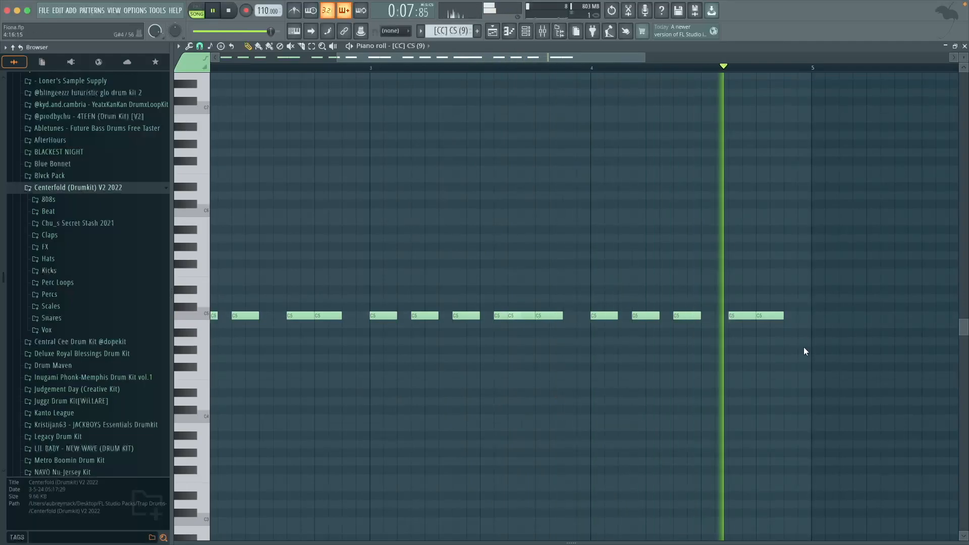
key(space)
scroll(555, 413, down, 2)
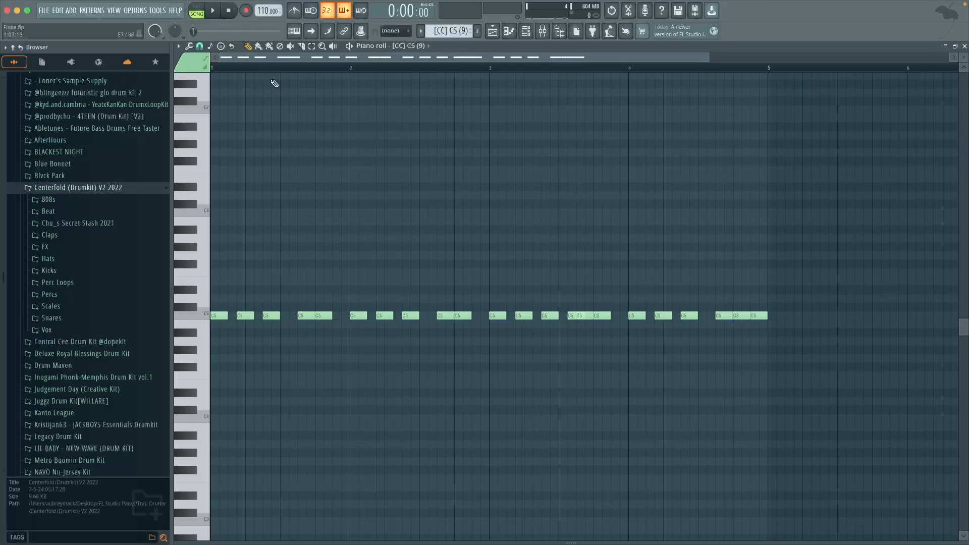
key(space)
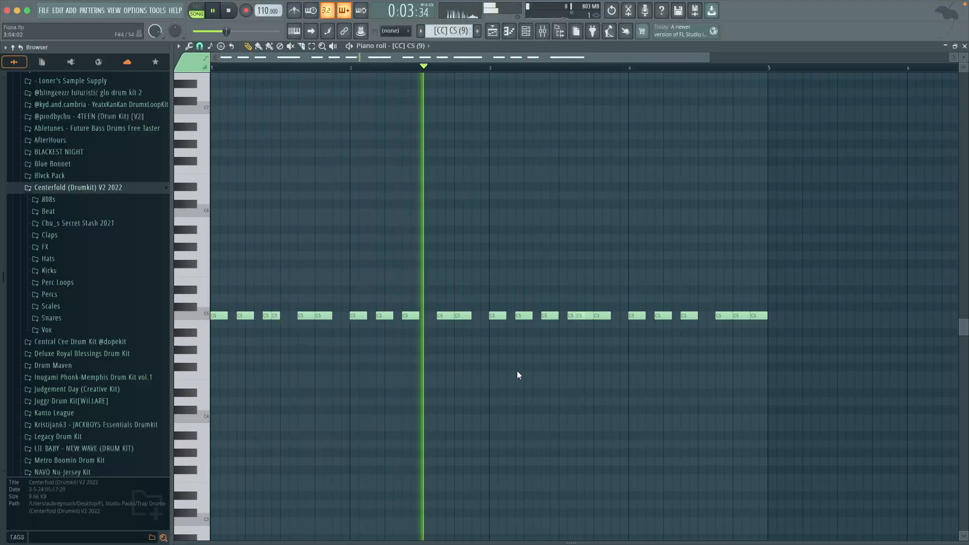
scroll(454, 348, up, 3)
scroll(429, 339, down, 4)
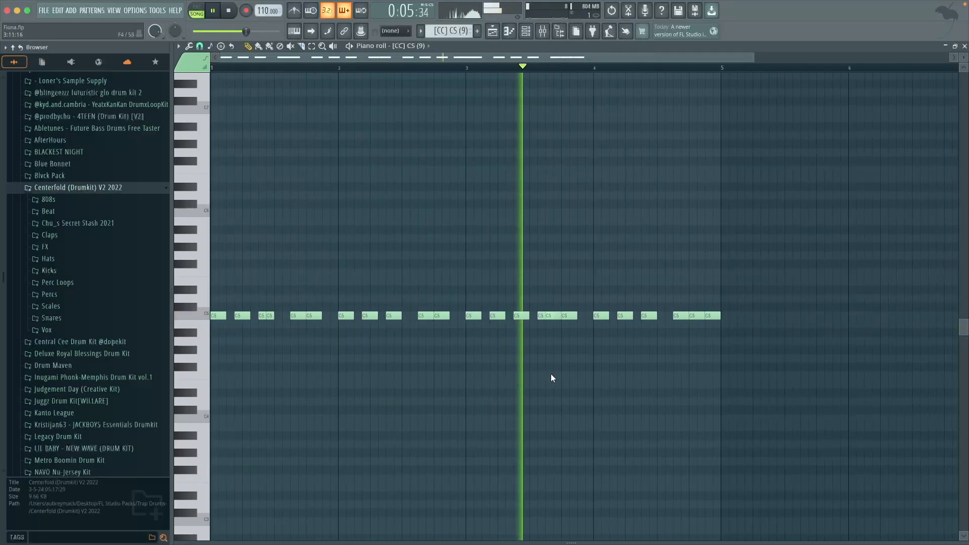
scroll(577, 395, up, 1)
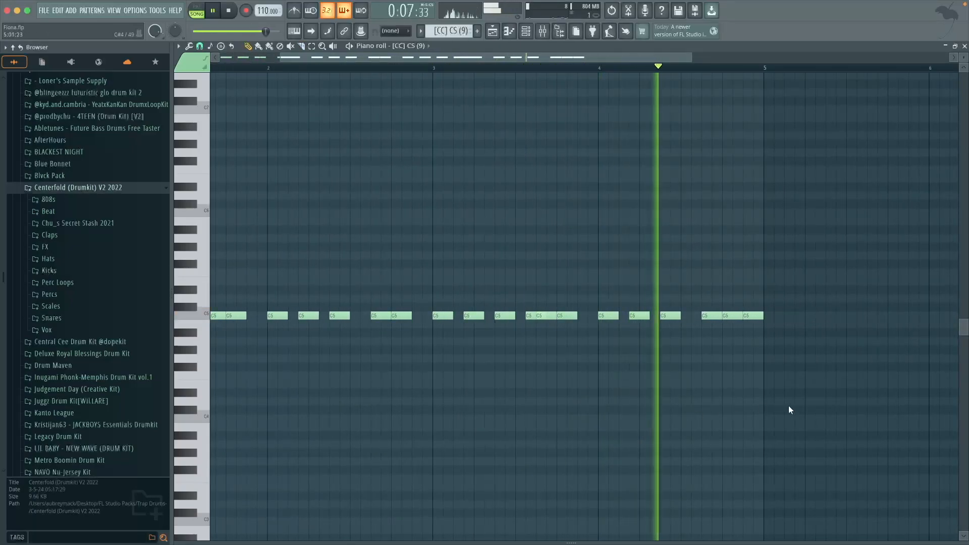
- Show the velocity lane and lower the velocity of the extra C5 hit at step 8 of bar 1
scroll(813, 398, down, 2)
drag(685, 543, 601, 323)
scroll(270, 351, up, 2)
click(280, 409)
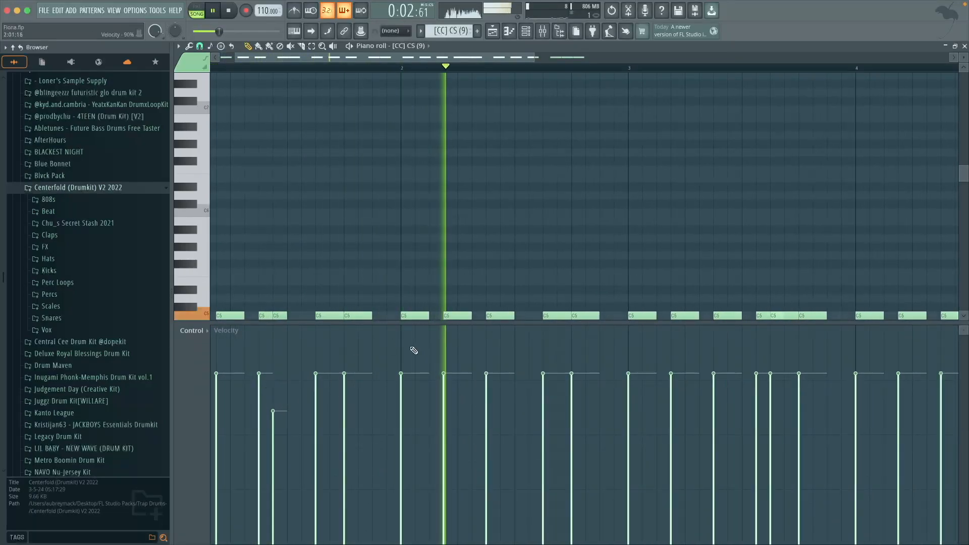
- Lower the velocities of the two adjacent C5 hits at steps 10 and 11 of bar 3, making the first one quieter
scroll(413, 351, down, 1)
click(654, 410)
drag(654, 412, 654, 396)
click(665, 380)
scroll(829, 330, down, 3)
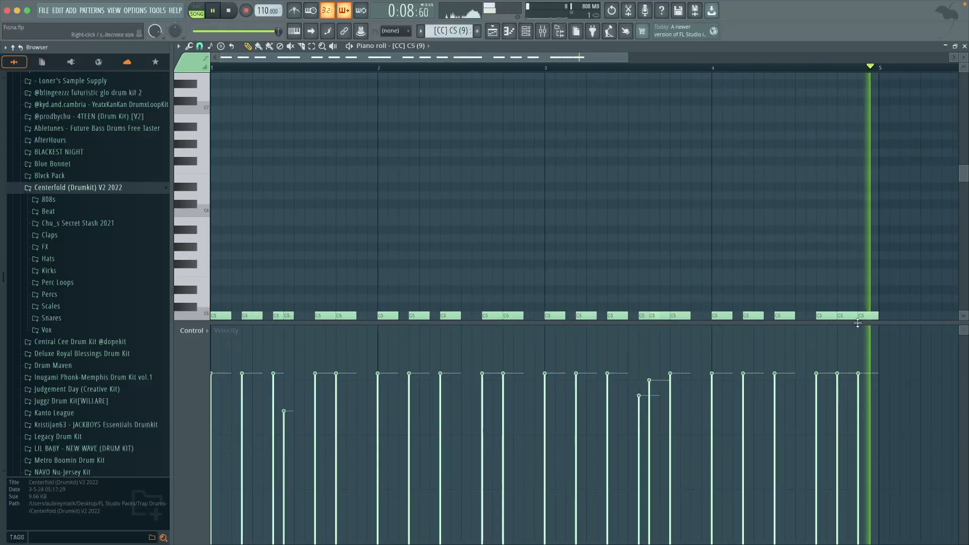
- Stop playback, move the extra hit at step 8 of bar 1 down to B4, and reduce its velocity further
key(space)
scroll(275, 317, down, 4)
drag(290, 266, 290, 273)
click(301, 434)
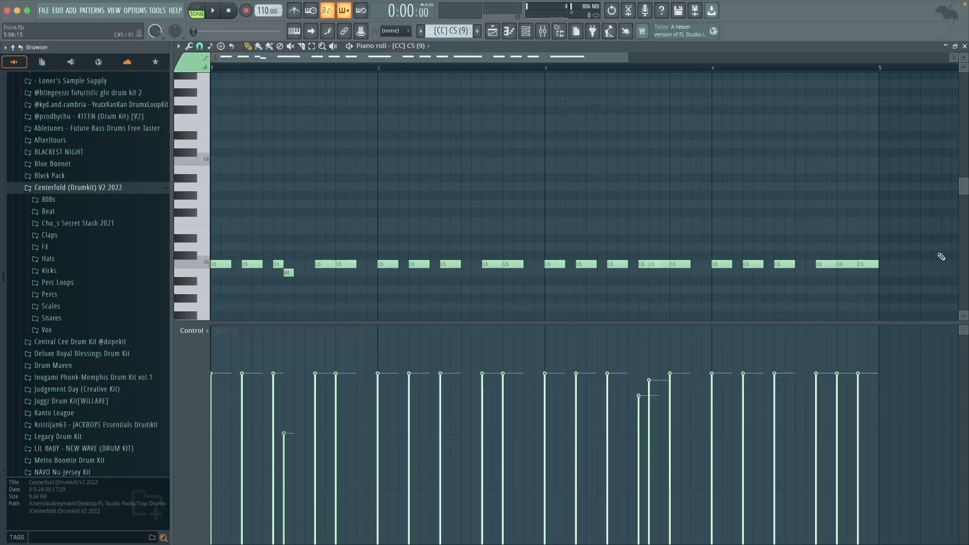
- Add a quieter C5 hit at step 14 of bar 2 and enlarge the velocity lane in the piano roll
key(F5)
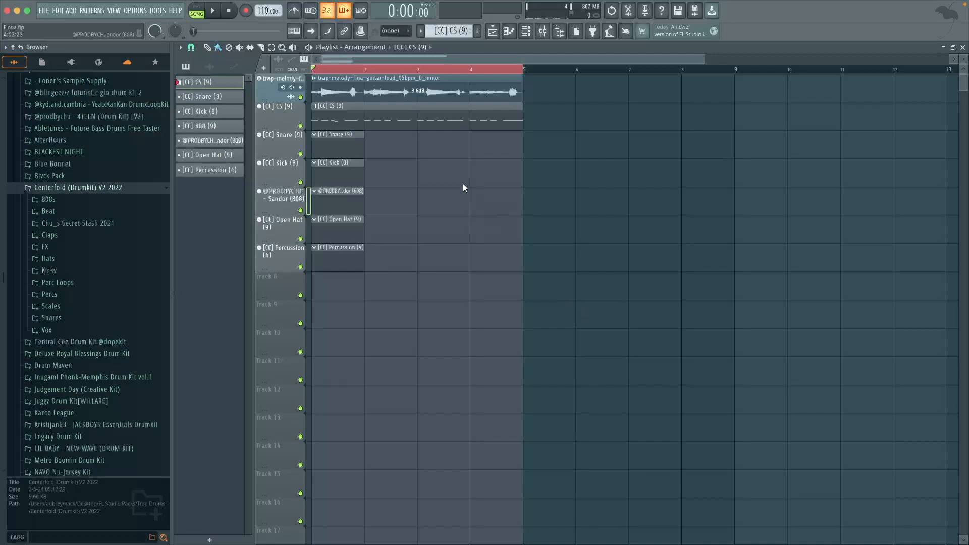
key(F7)
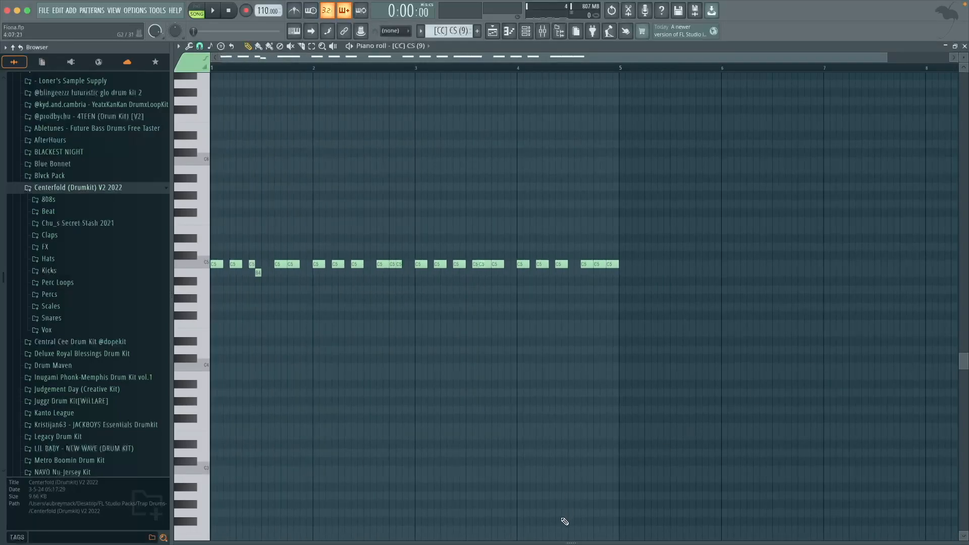
drag(566, 542, 558, 307)
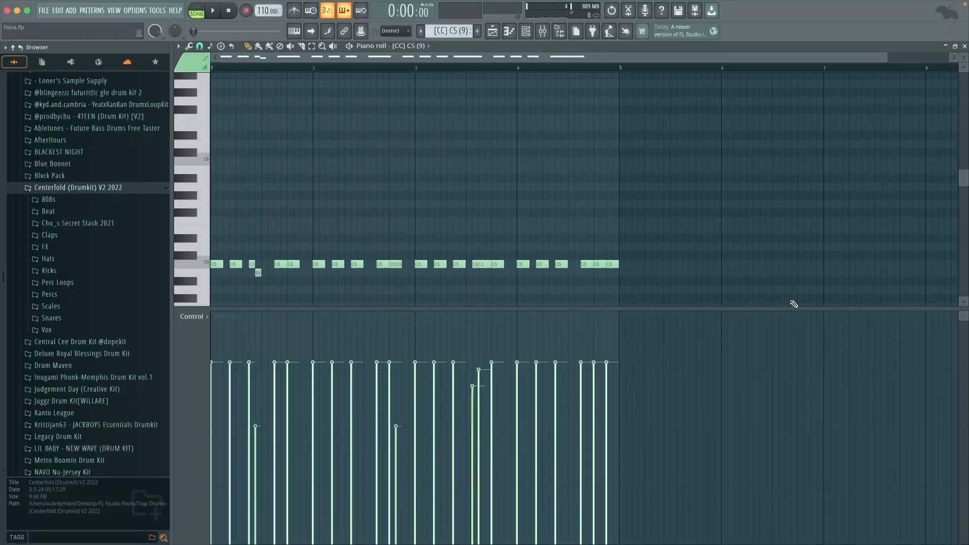
- Open the note randomizer for the [CC] CS (9) pattern and set a slight velocity variation, keeping Bipolar enabled
key(alt+r)
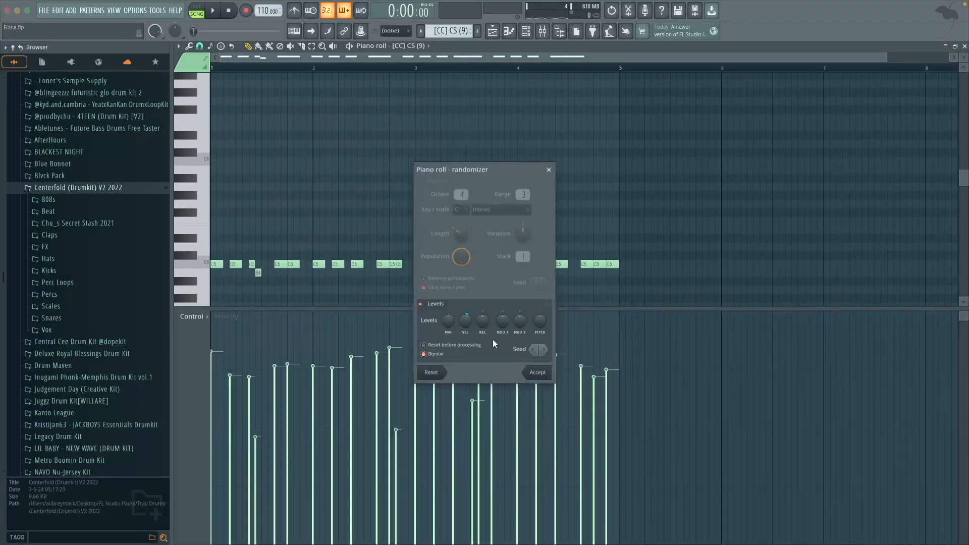
drag(444, 326, 463, 320)
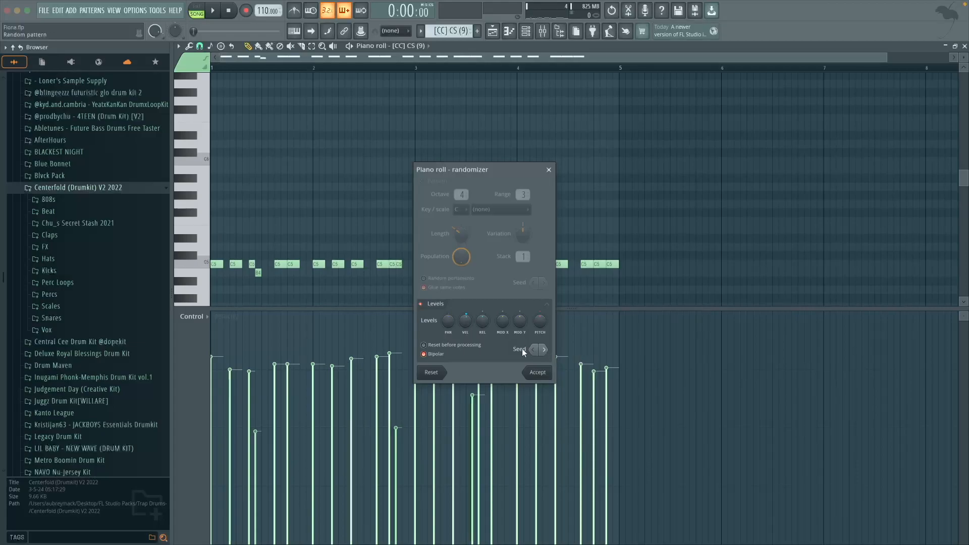
click(434, 357)
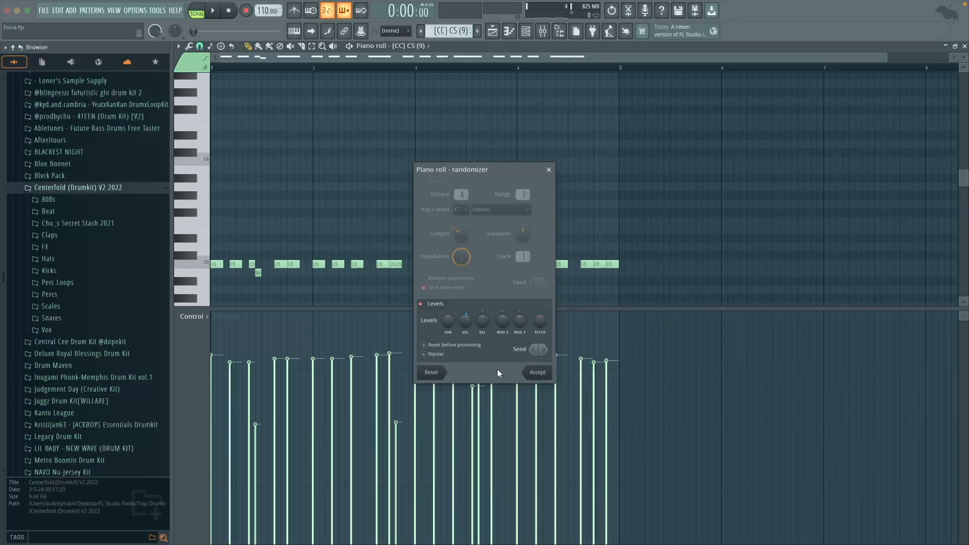
click(428, 353)
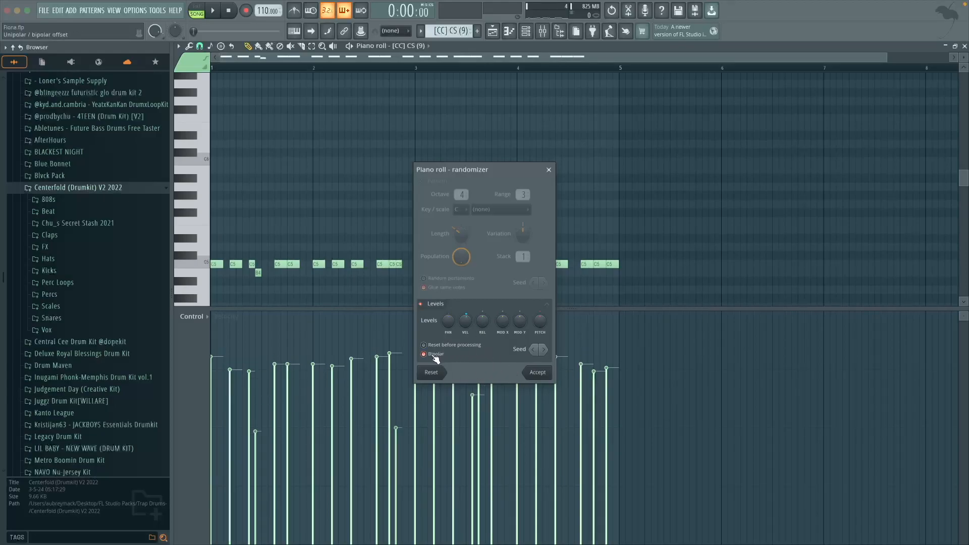
- Cycle through several random seeds for the level variation and accept the randomized velocities
click(547, 351)
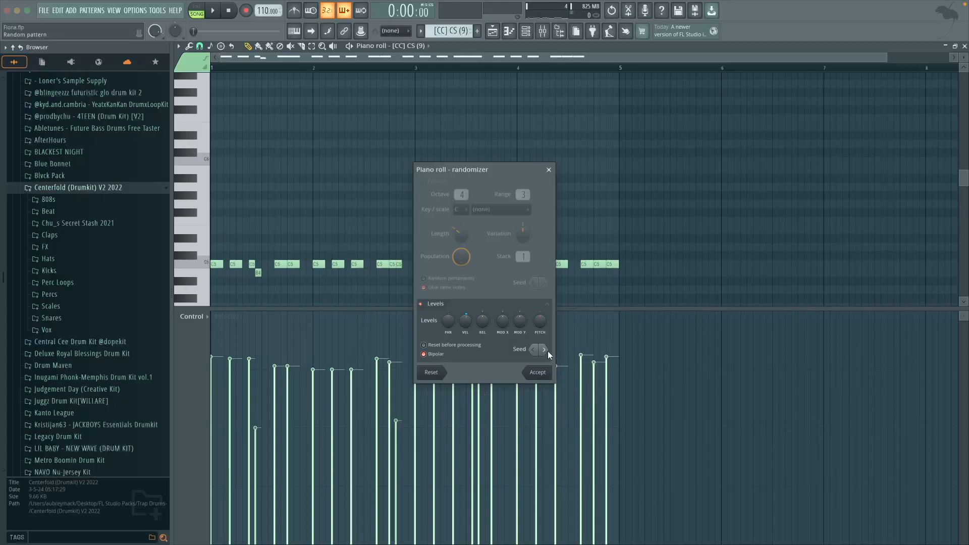
click(547, 350)
click(547, 350)
click(547, 350)
click(547, 350)
click(547, 350)
click(547, 350)
click(545, 350)
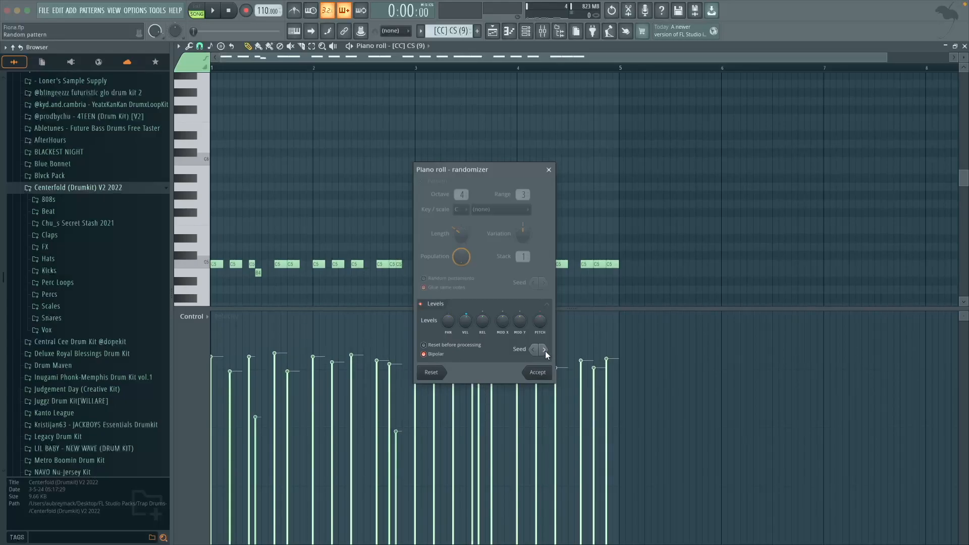
click(539, 373)
- Play back the pattern, collapse the velocity lane, and select all of its notes
key(space)
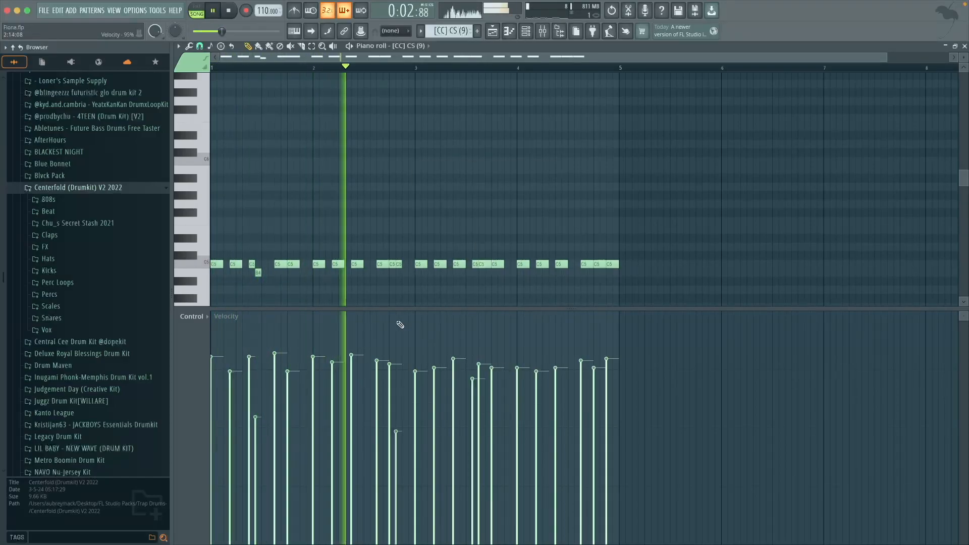
drag(386, 306, 320, 422)
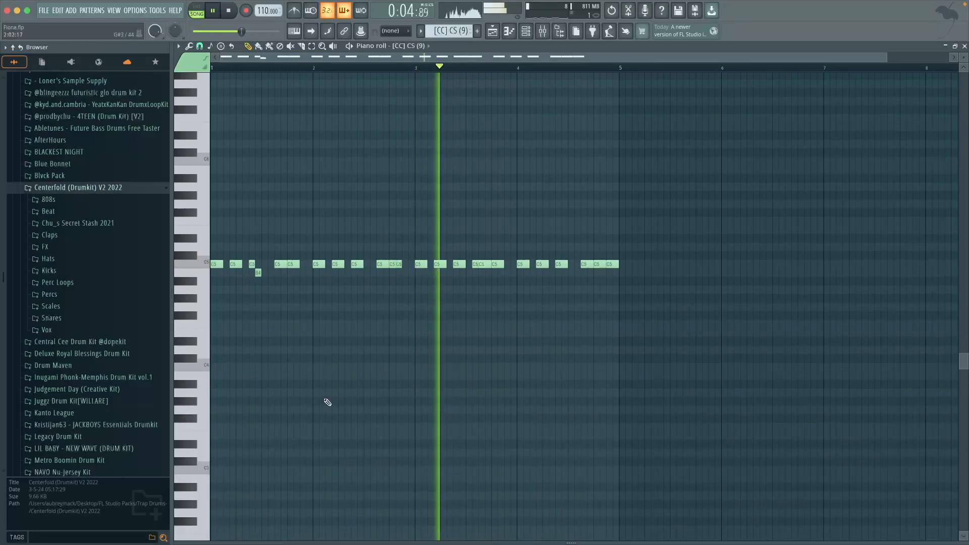
key(ctrl+a)
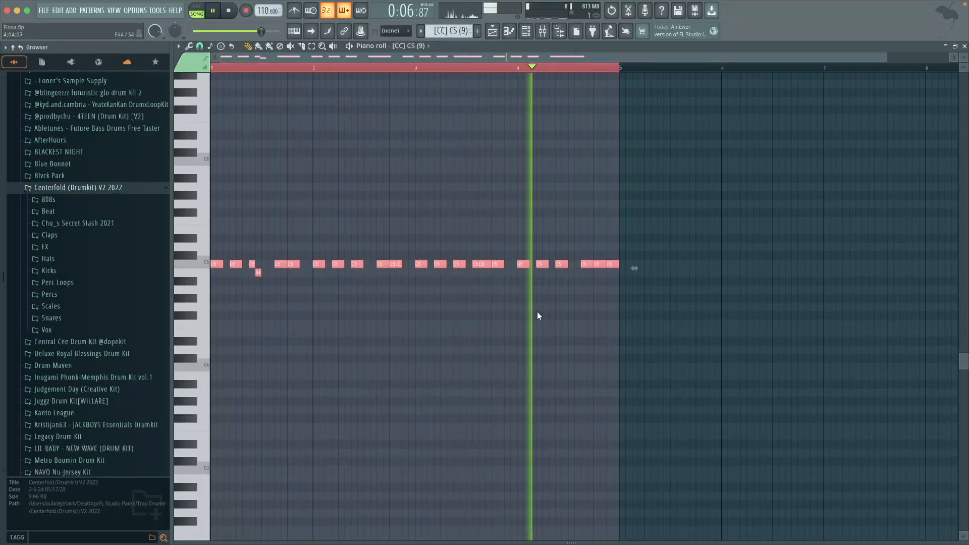
- Stop playback, open the [CC] Snare (9) pattern, and place C5 hits at step 9 of bars 1 to 3 and step 13 of bar 4
key(F5)
key(space)
double_click(334, 144)
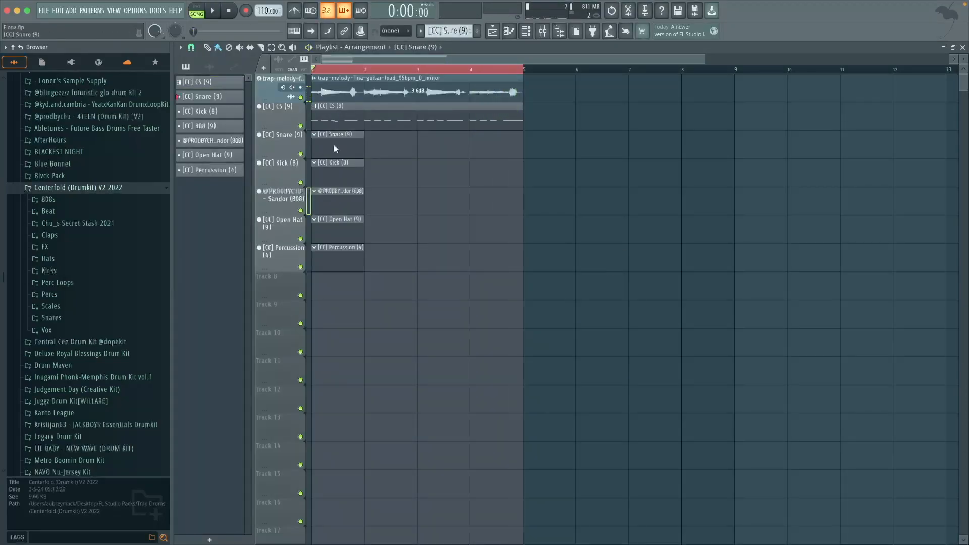
click(268, 263)
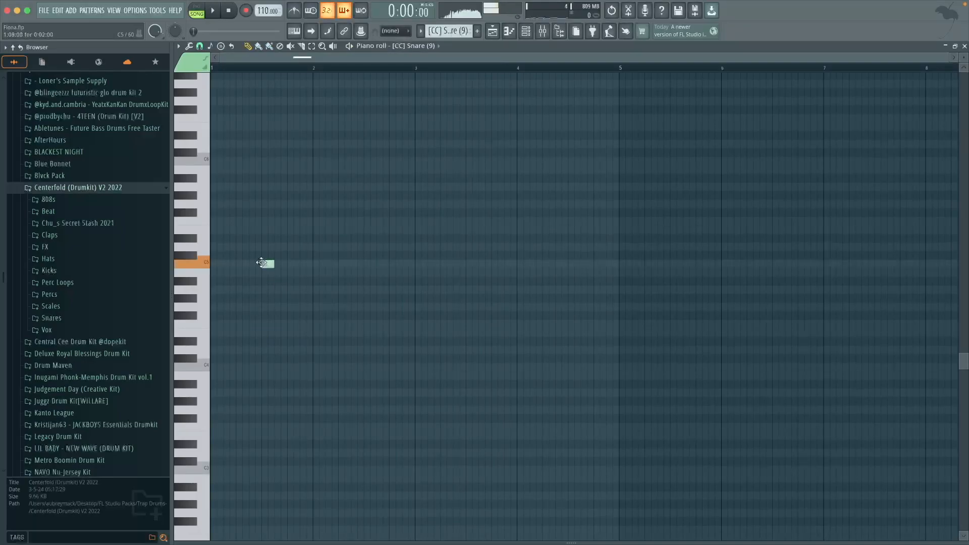
click(369, 264)
click(471, 264)
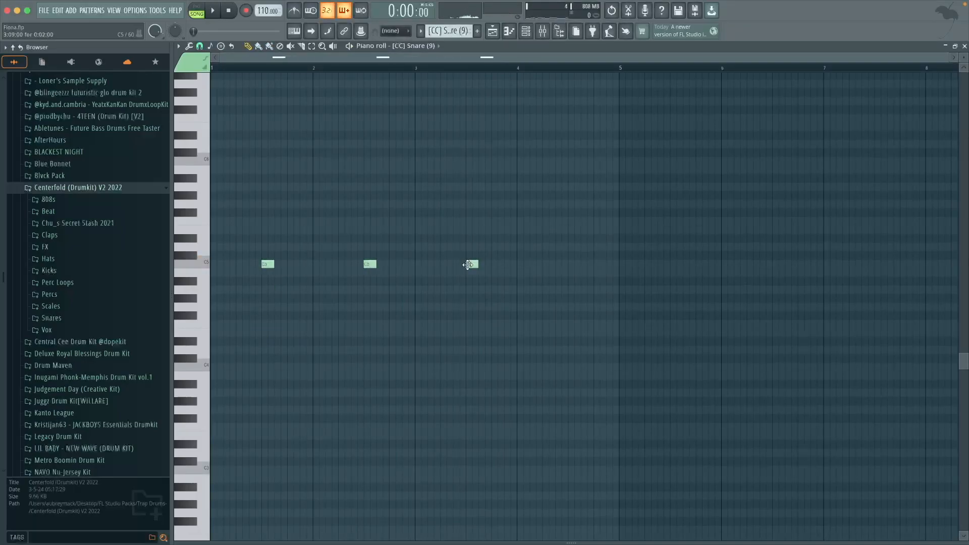
click(599, 264)
- Play back the beat with the snare, return to the playlist, and stop playback
key(space)
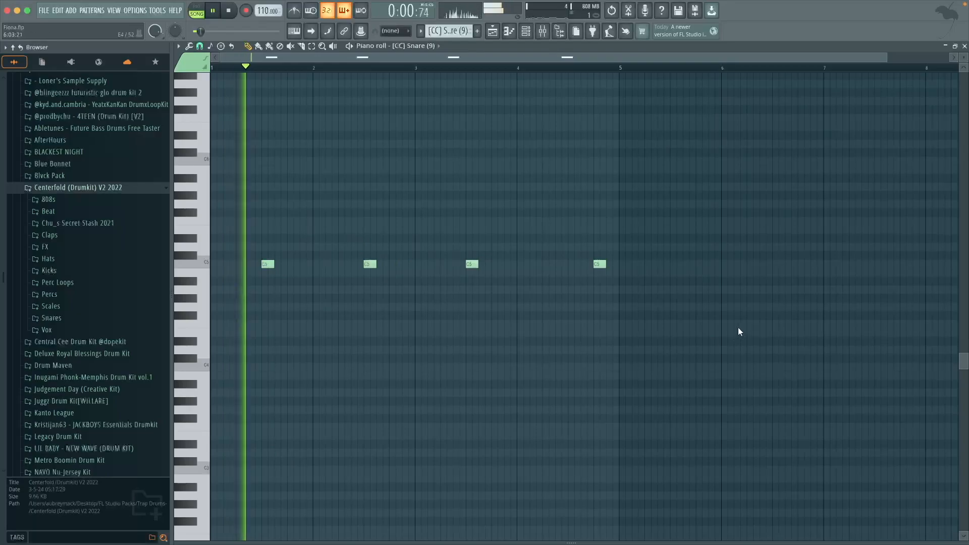
key(F5)
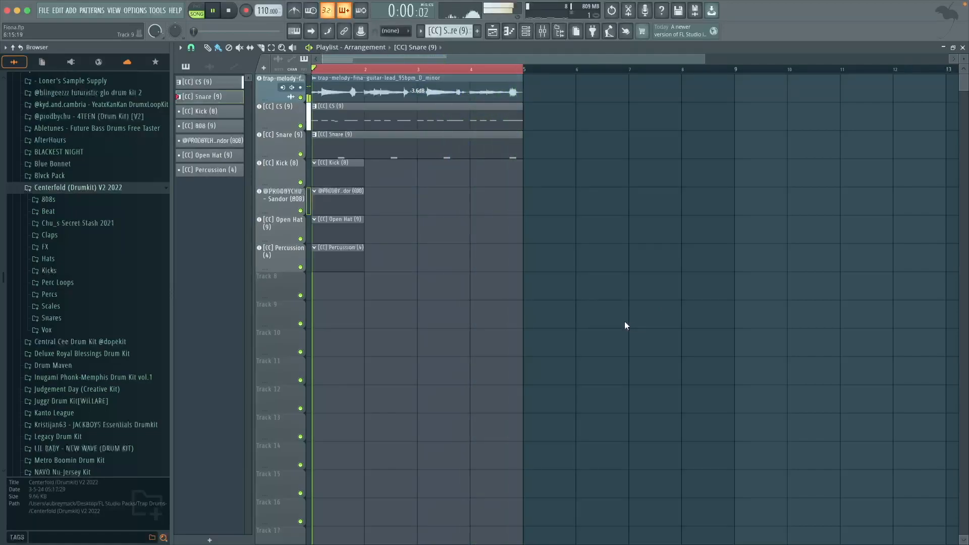
key(space)
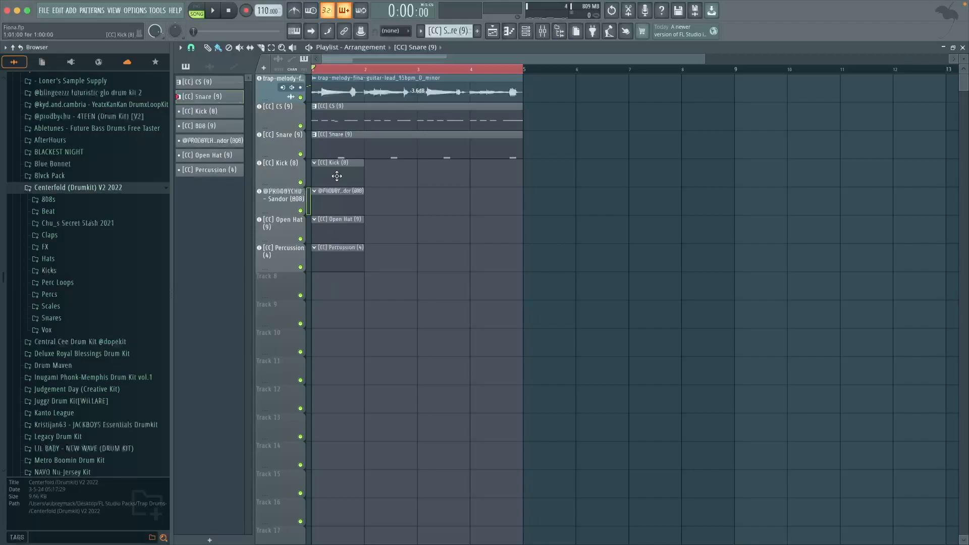
- In [CC] Kick (8), place C5 hits at step 1 of bars 1–4, step 15 of bars 1 and 4, step 13 of bar 2, step 11 of bar 3
double_click(337, 176)
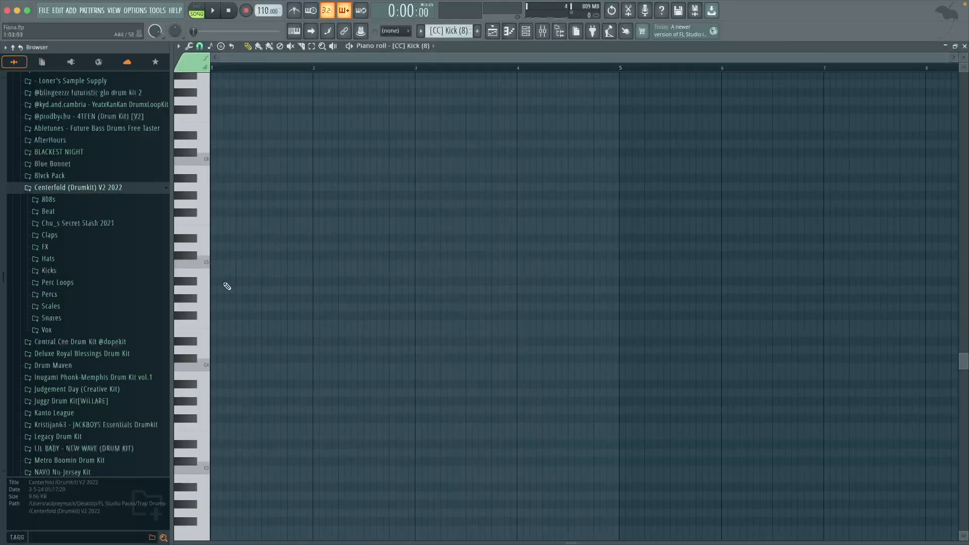
key(space)
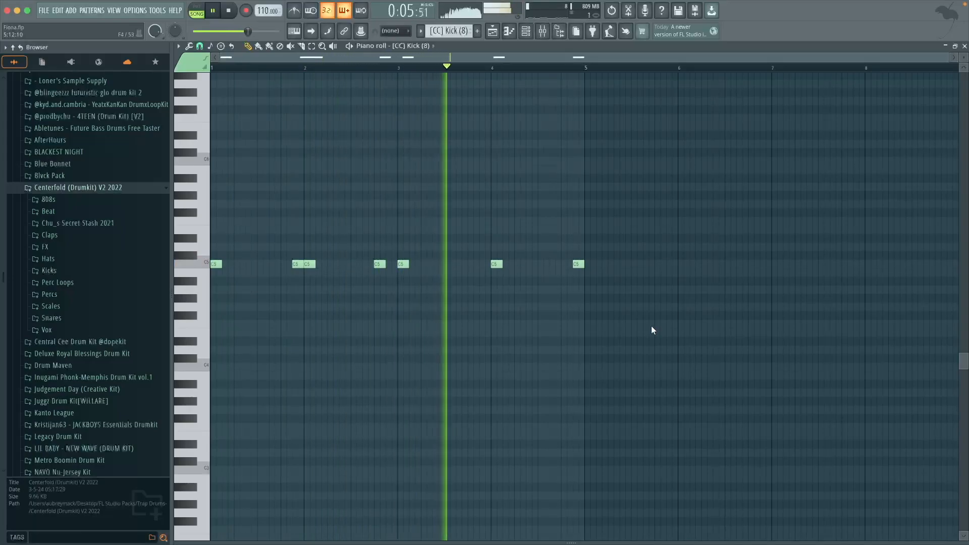
click(457, 264)
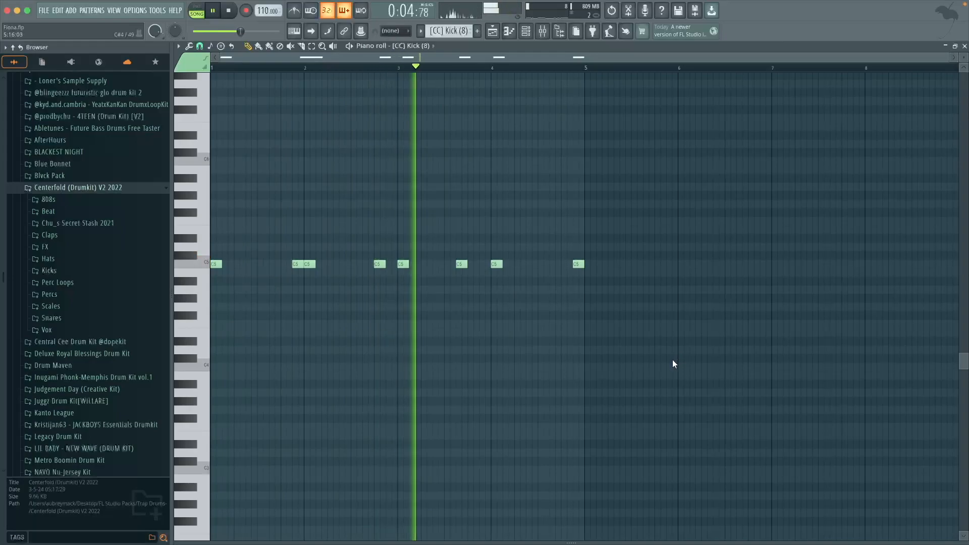
- Save the project, stop playback, and return to the playlist
key(super+s)
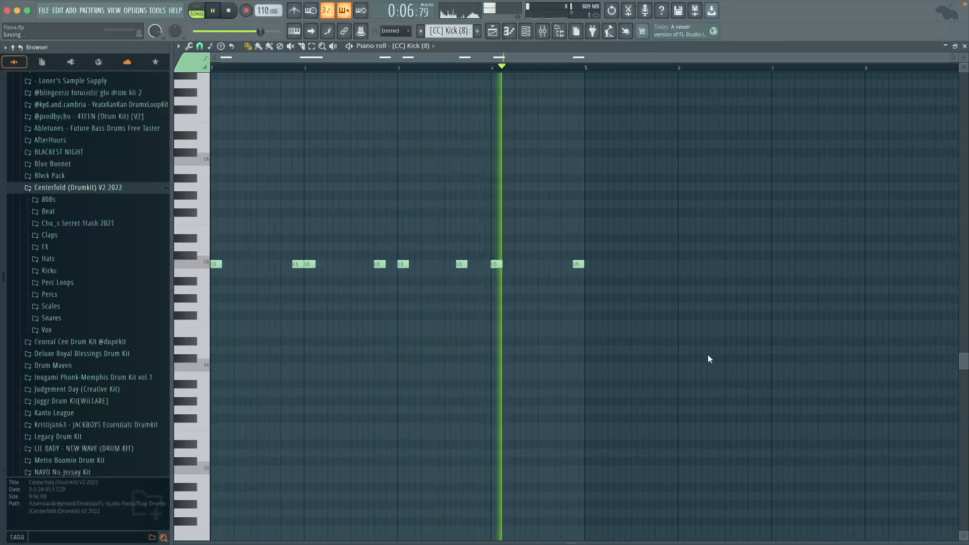
key(space)
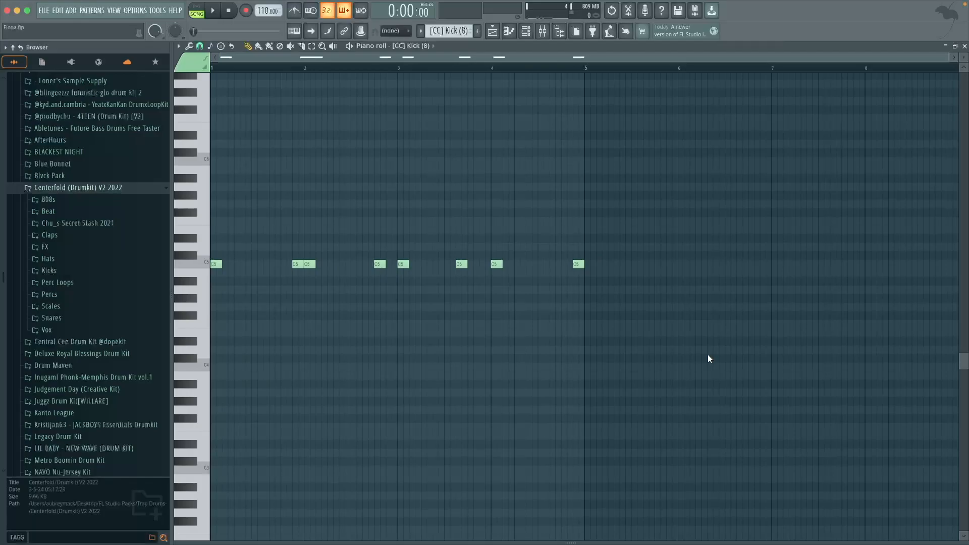
key(F5)
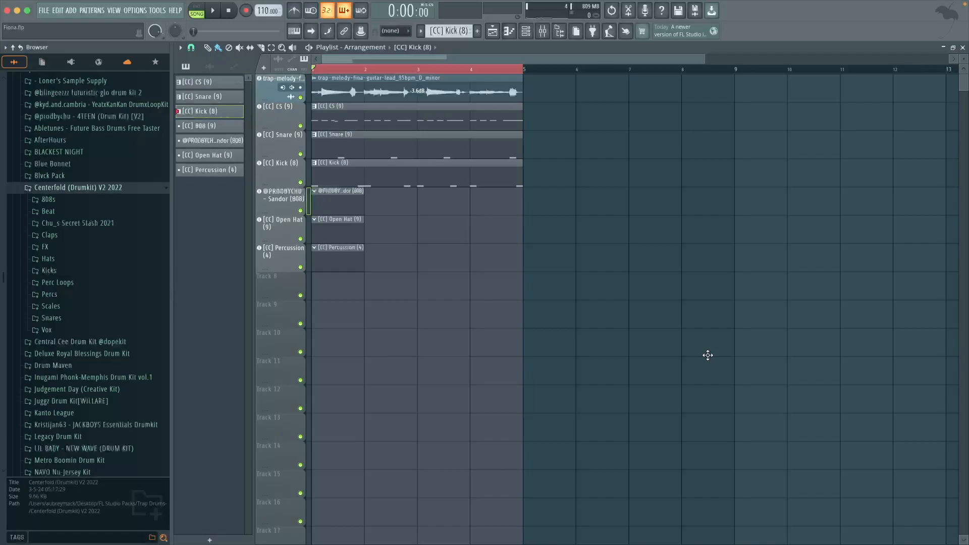
key(super+s)
- Copy all kick notes into the Sandor (808) pattern and transpose them up two semitones to D5
double_click(361, 168)
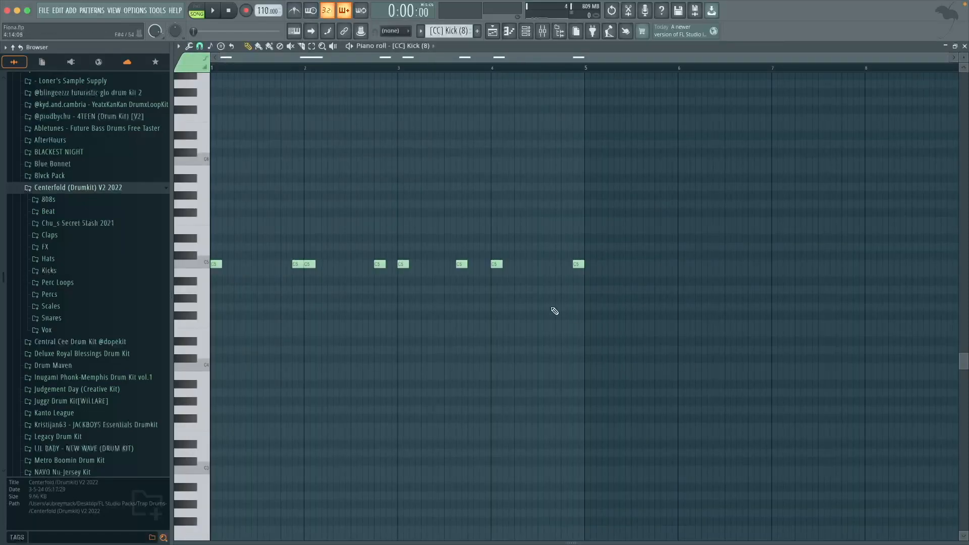
key(Escape)
double_click(347, 206)
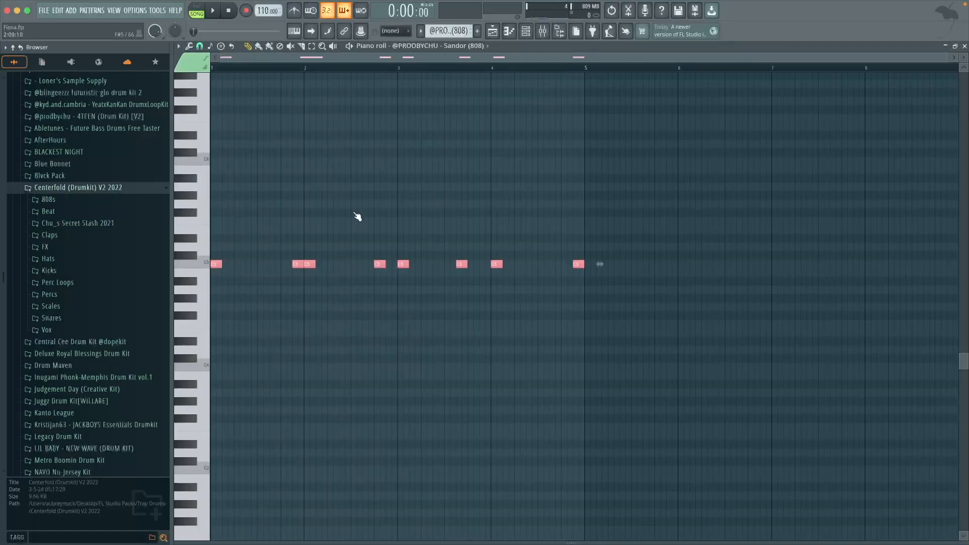
key(shift+Up)
key(shift+Up)
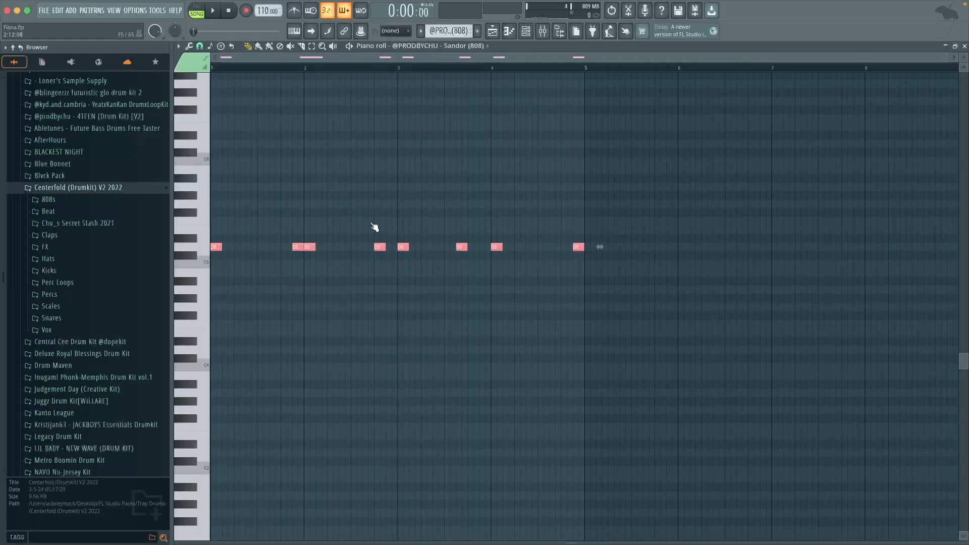
- Extend the 808 notes so each one reaches the next, and briefly play back the result
key(ctrl+l)
key(ctrl+a)
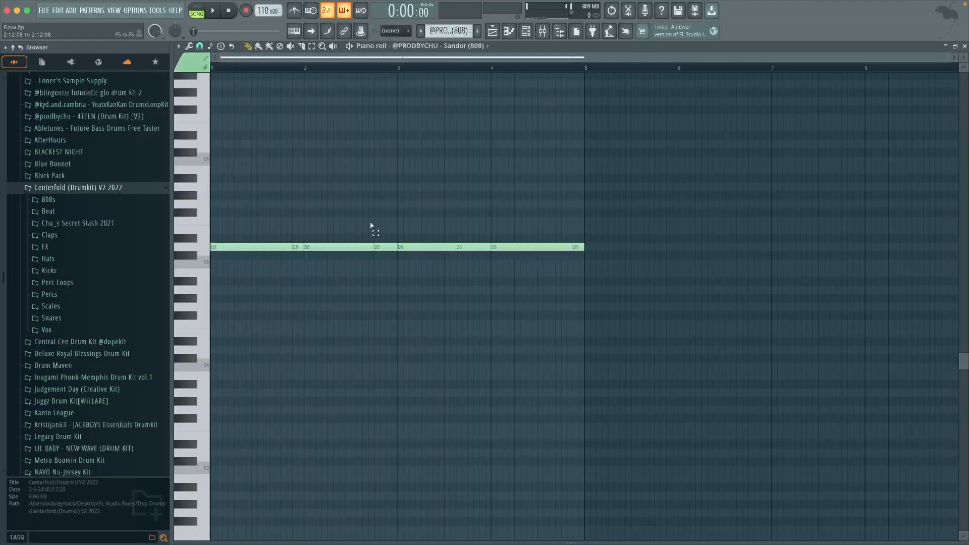
key(space)
ctrl+scroll(245, 324, up, 3)
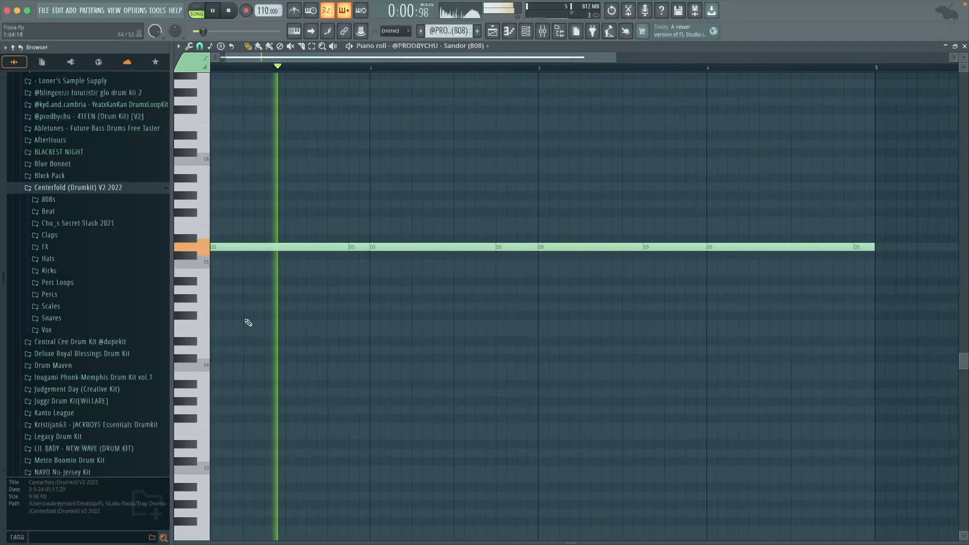
key(space)
- Shorten the first 808 note to eight steps and delete the D5 note at step 15 of bar 1
drag(353, 247, 287, 248)
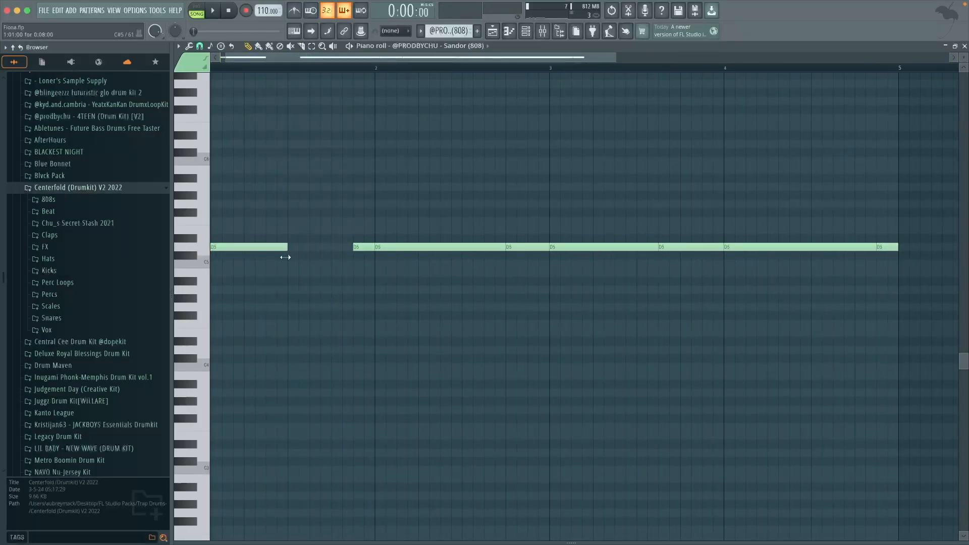
right_click(363, 247)
ctrl+scroll(467, 326, down, 2)
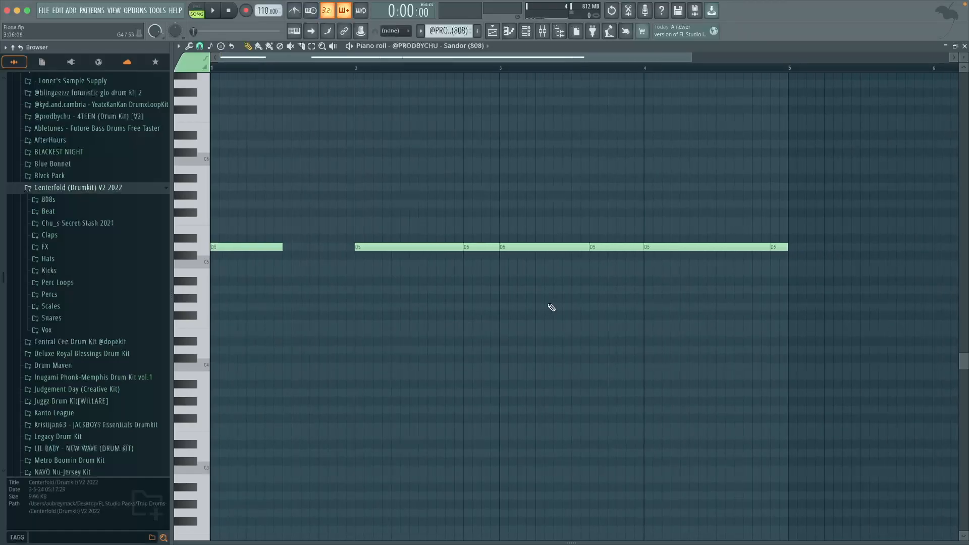
- Save the project and, during playback, move the 808 note at step 13 of bar 2 up to F5
key(ctrl+s)
key(space)
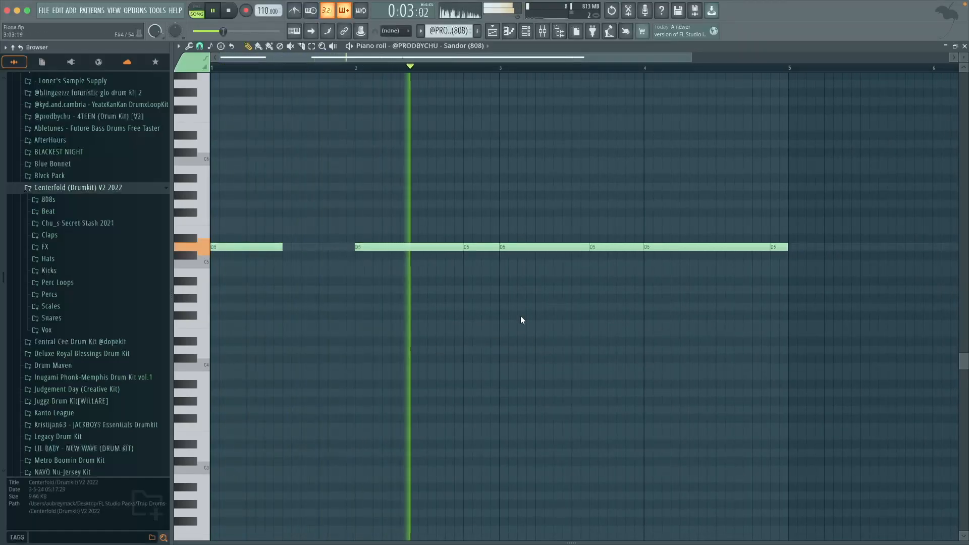
scroll(505, 308, up, 2)
drag(492, 297, 484, 272)
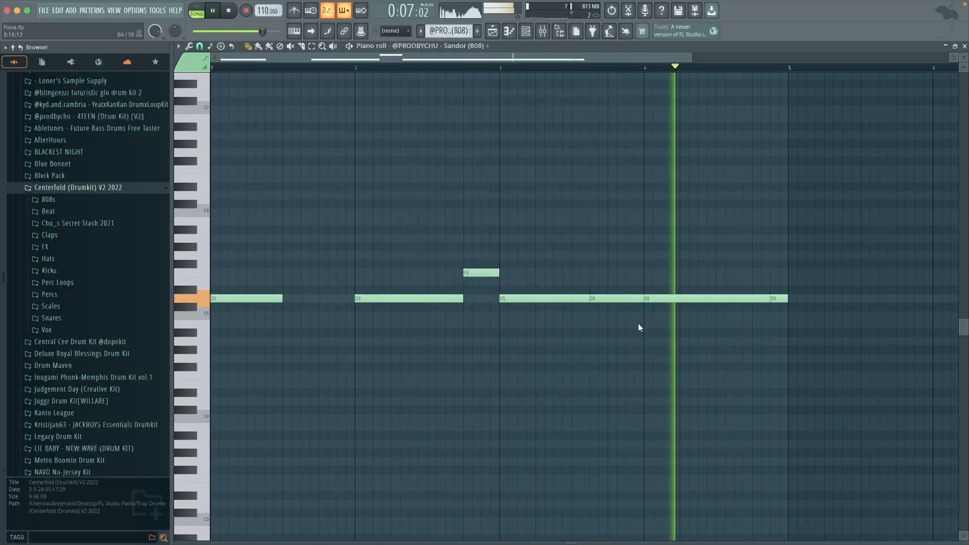
- Delete the 808 note at step 11 of bar 3 and shorten the note starting that bar to eight steps
right_click(616, 300)
drag(588, 299, 570, 302)
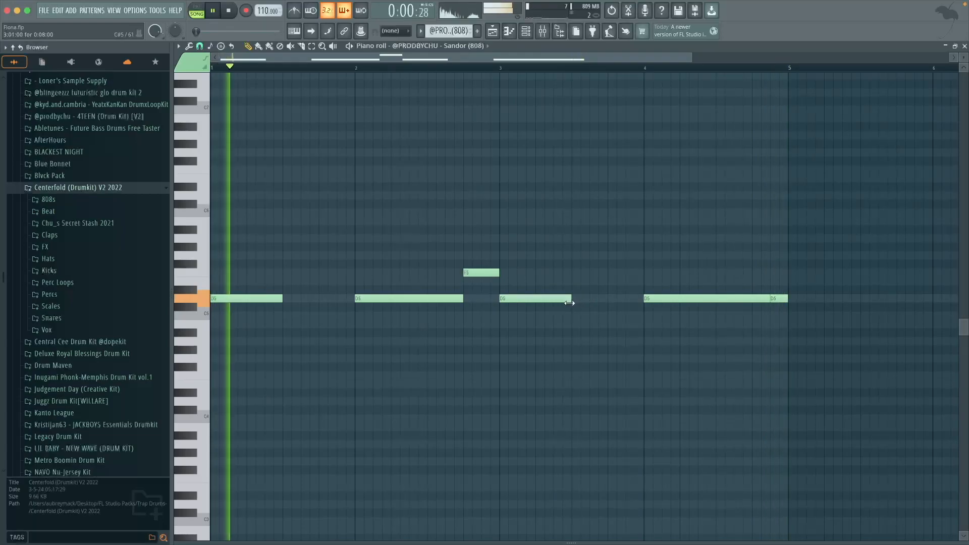
- Raise the last 808 note at step 15 of bar 4 by one octave to D6 and deselect it
super+click(782, 301)
key(super+Up)
super+click(825, 307)
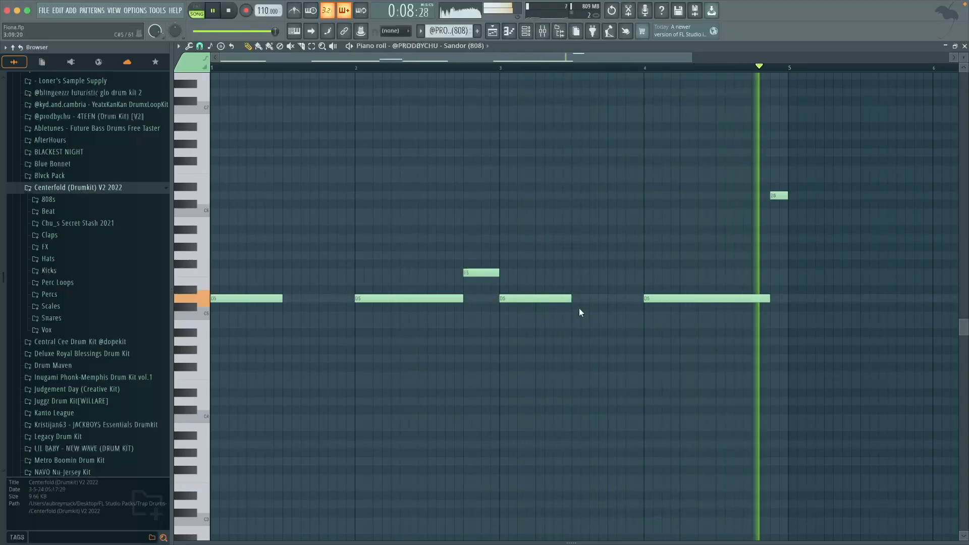
- Lengthen the 808 note starting bar 3 to ten steps, then stop and restart playback
mouse_move(570, 298)
mouse_down()
mouse_move(607, 301)
mouse_move(588, 302)
mouse_up()
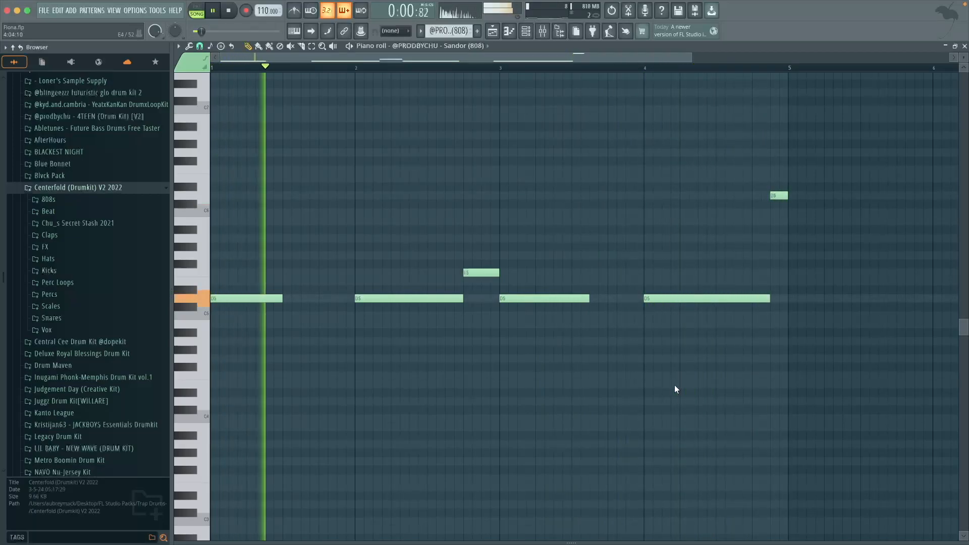
key(space)
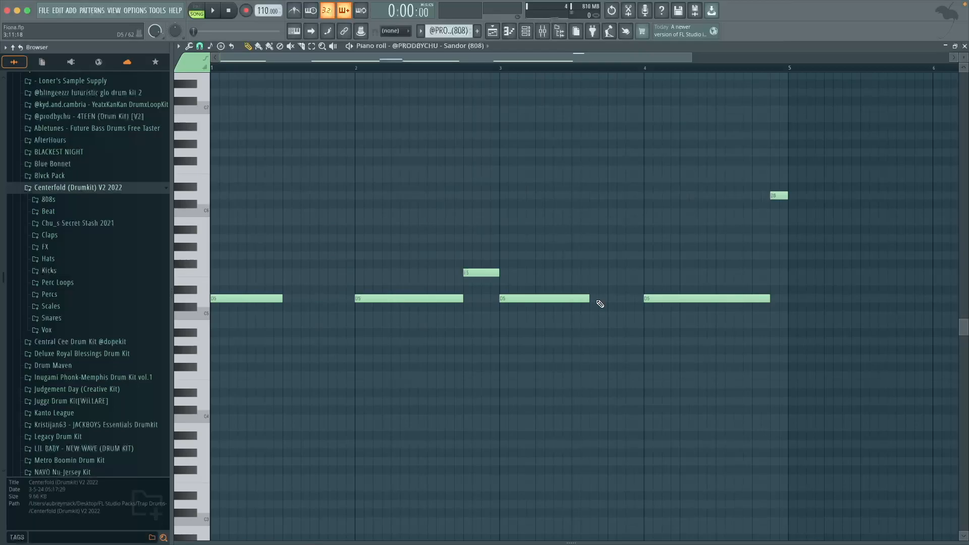
key(space)
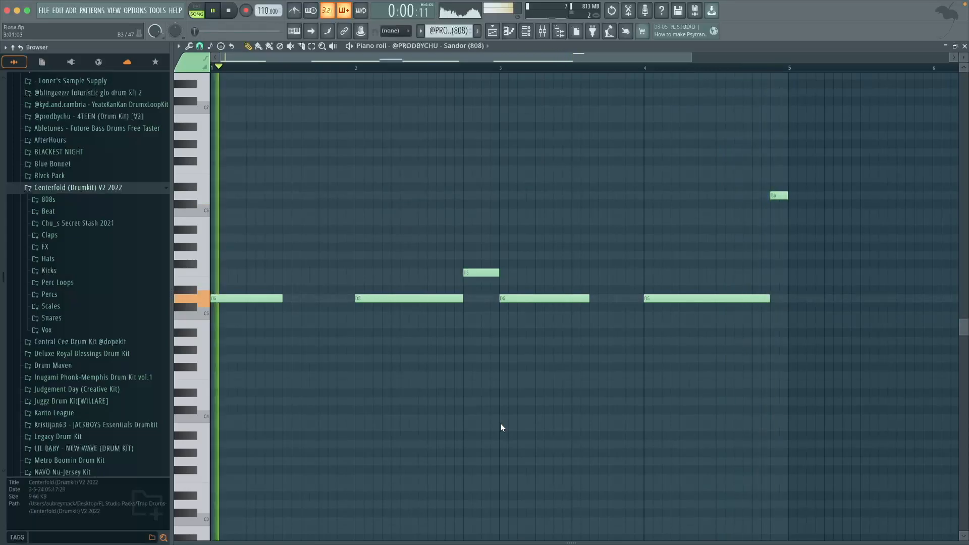
- Open the Open Hat pattern's notes and, with playback running, place a two-step C5 note at step 15 of bar 1
key(space)
key(F5)
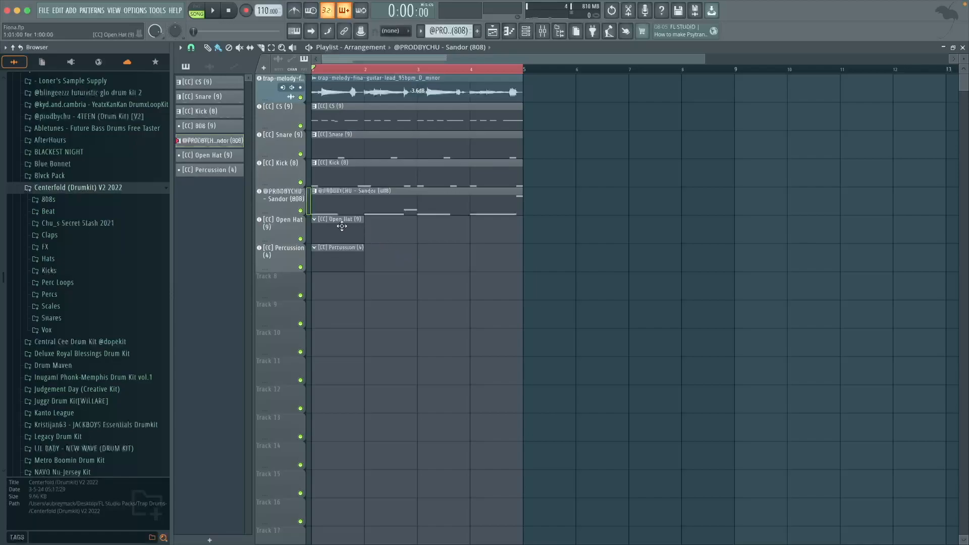
double_click(342, 226)
key(space)
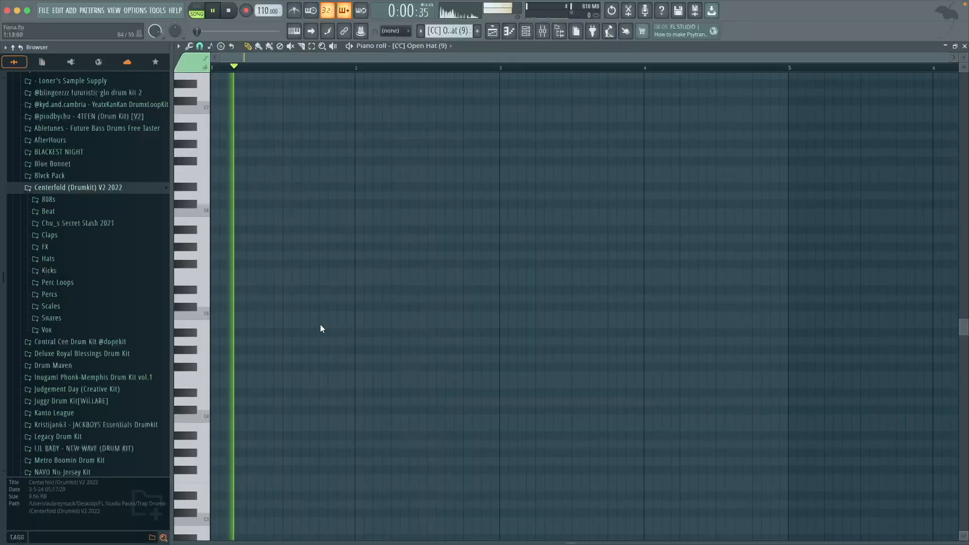
click(338, 315)
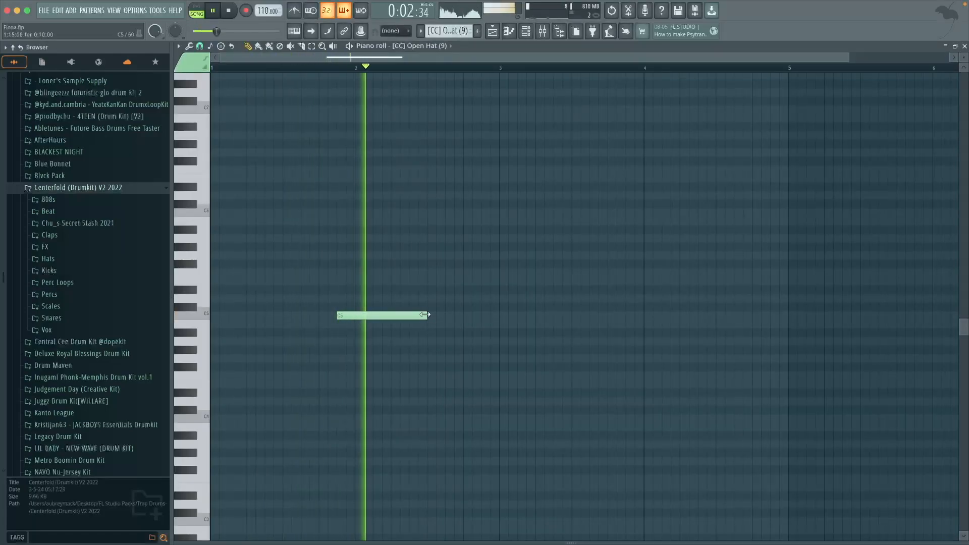
drag(426, 316, 353, 328)
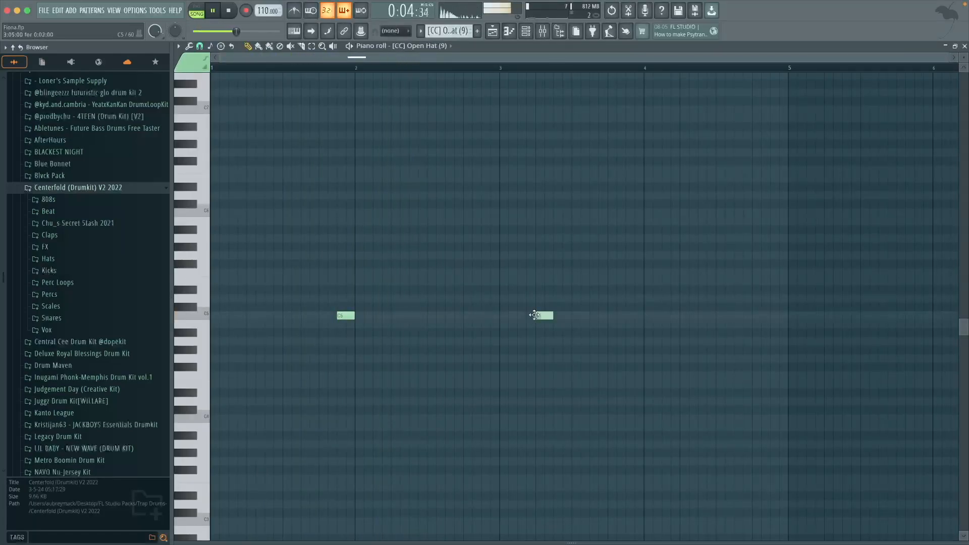
- Add two-step C5 open hat notes at step 5 of bar 3 and step 11 of bar 4
click(536, 316)
scroll(504, 365, down, 2)
scroll(594, 356, up, 2)
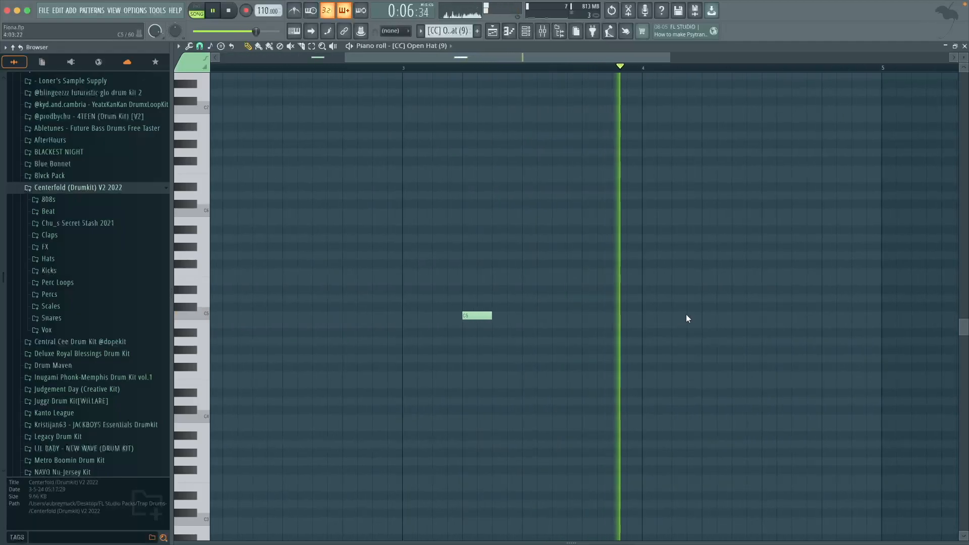
click(796, 317)
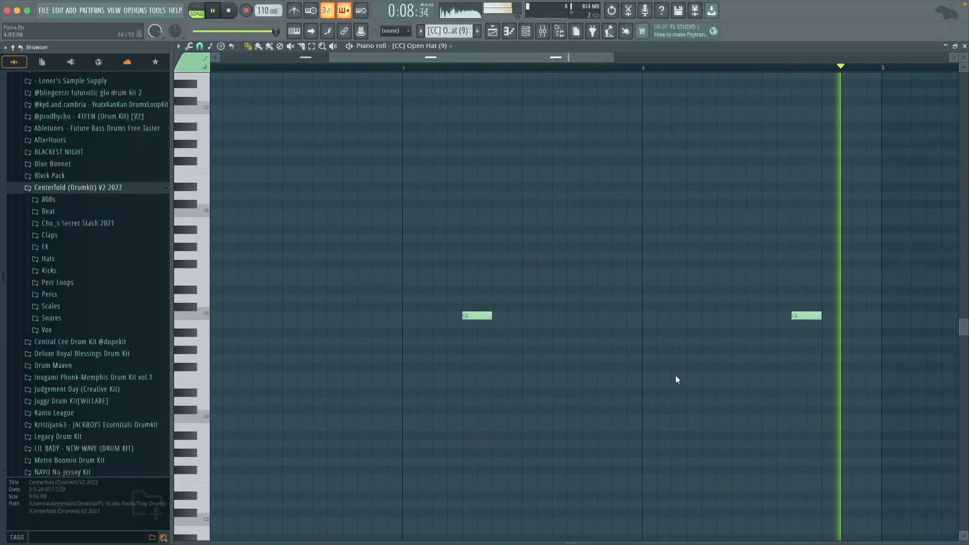
- Move the first open hat note to step 13 of bar 1, then save the project and stop playback
scroll(679, 374, down, 2)
scroll(234, 374, up, 2)
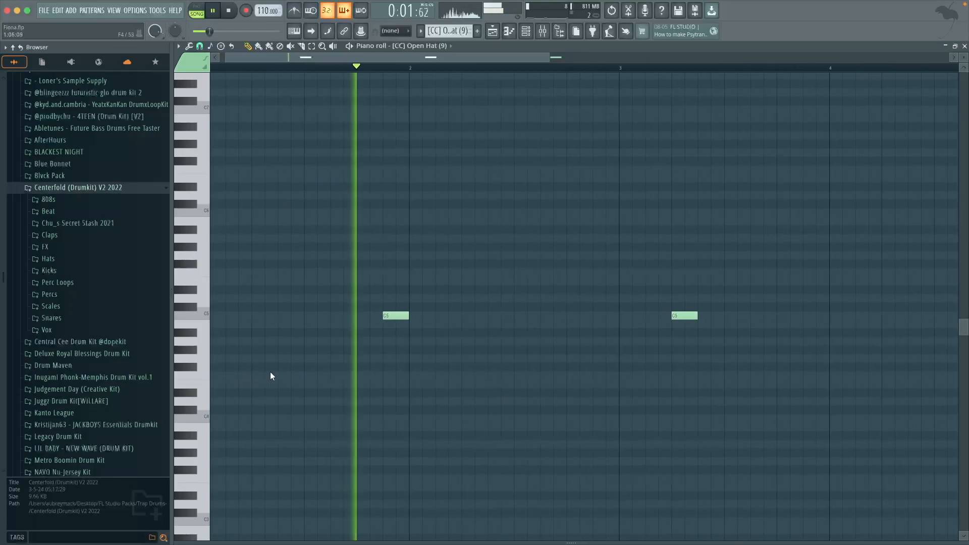
drag(393, 319, 368, 319)
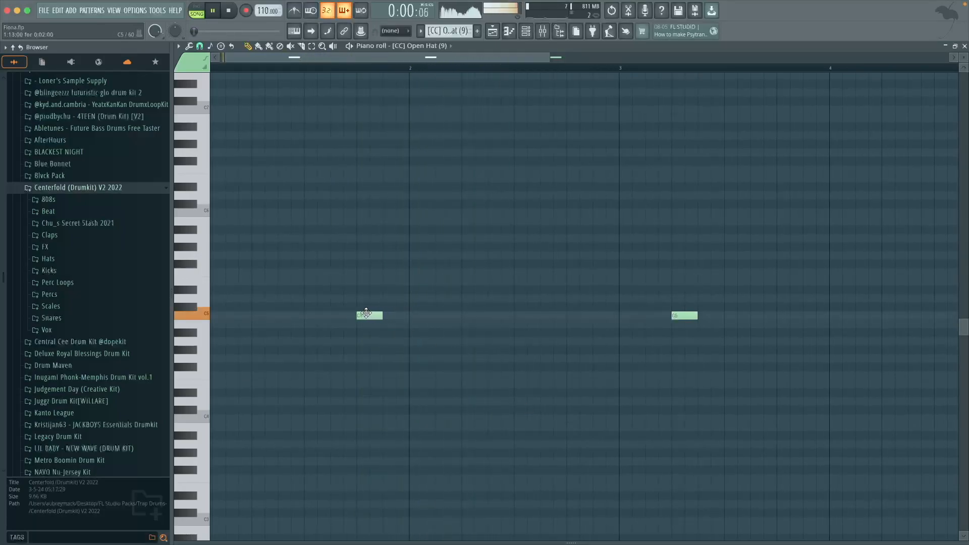
scroll(558, 363, down, 2)
key(super+s)
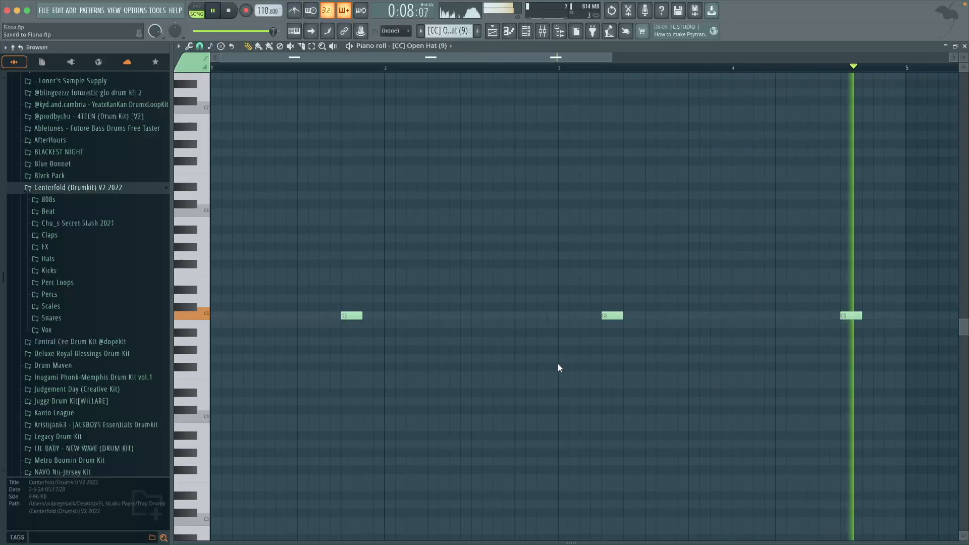
key(space)
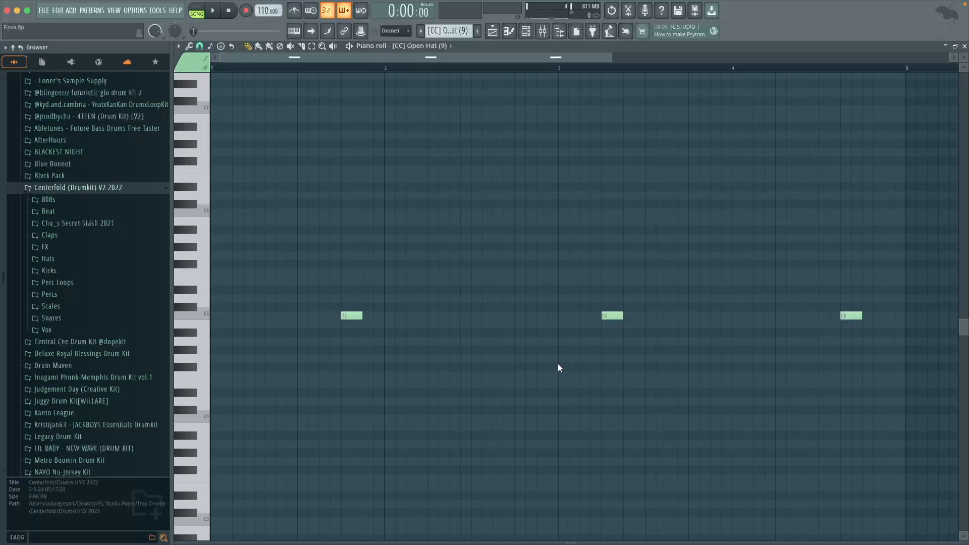
- Open the Percussion pattern's notes, place a two-step C5 note at step 2 of bar 1 and start playback
key(F5)
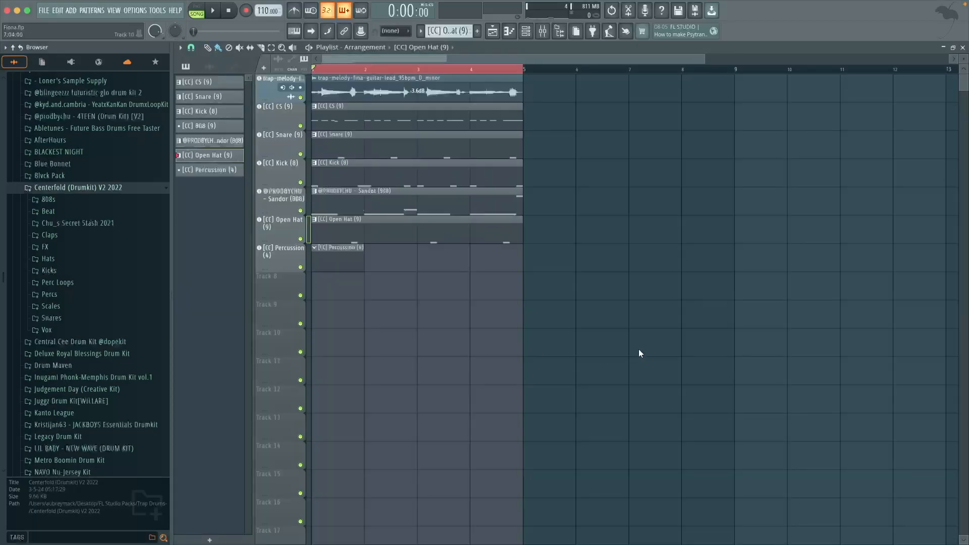
scroll(265, 337, up, 5)
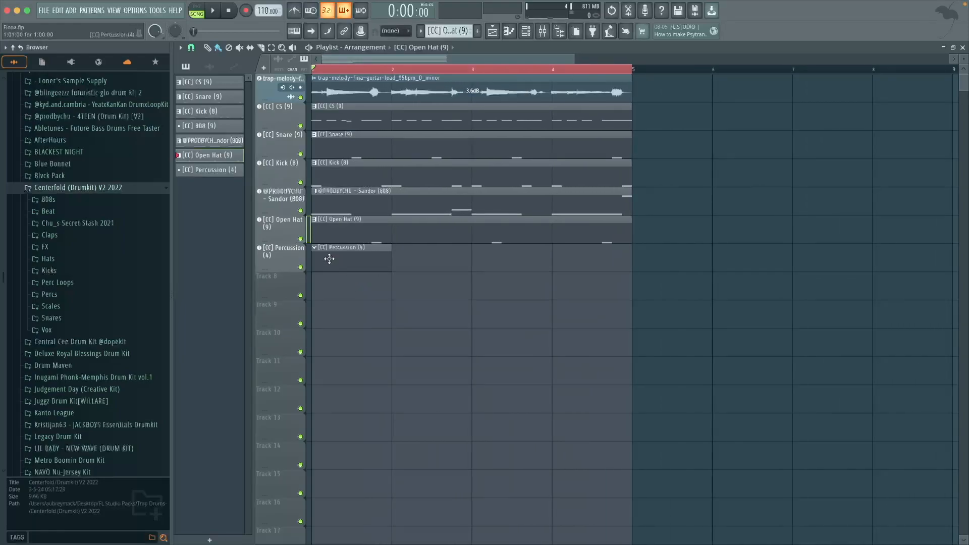
double_click(329, 258)
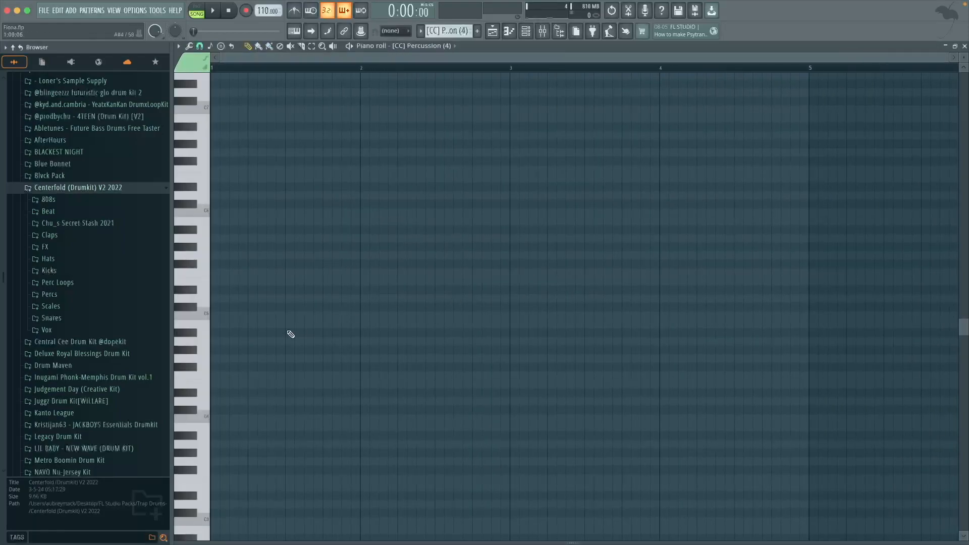
click(220, 316)
key(space)
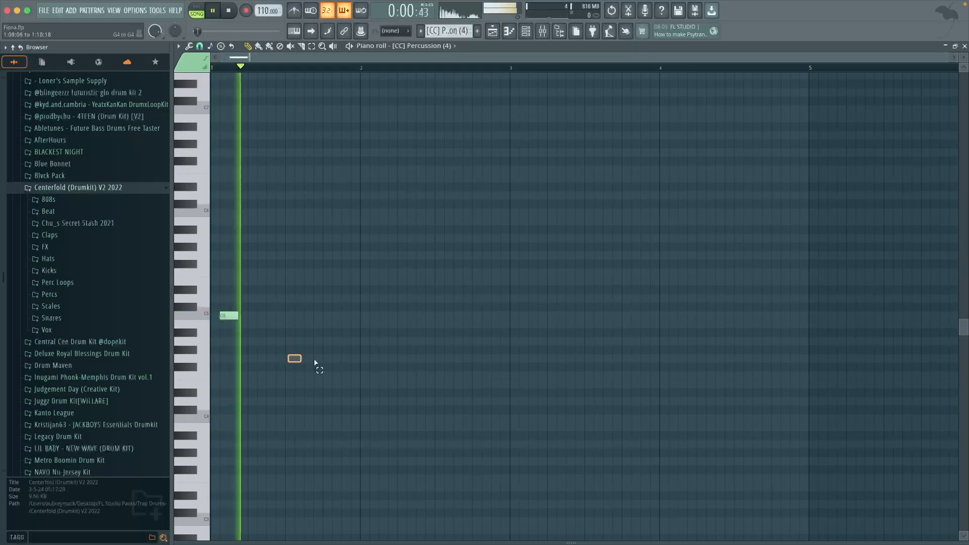
- Add C5 percussion notes at steps 15 and 16 of bar 1 and at step 15 of bar 2
scroll(316, 353, up, 3)
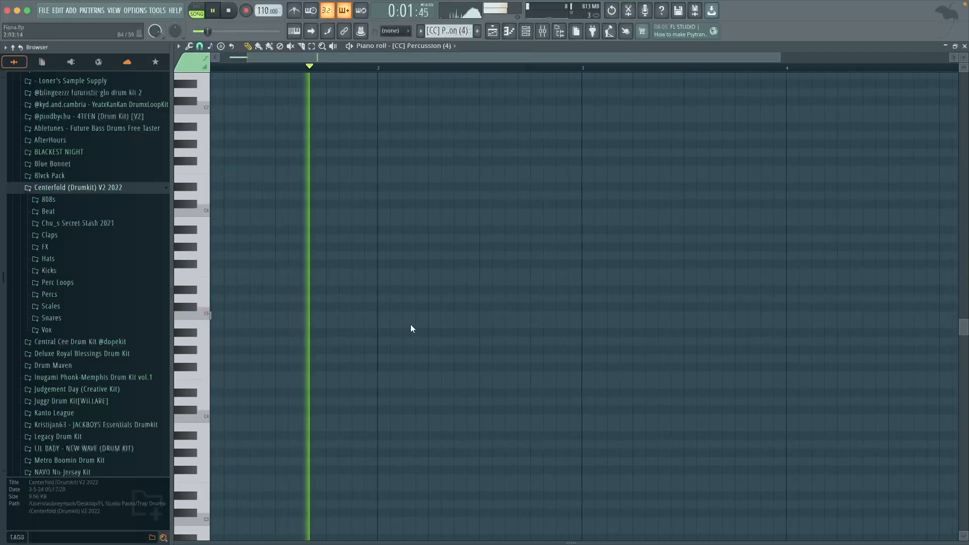
click(355, 316)
click(367, 307)
drag(367, 307, 367, 315)
scroll(398, 353, down, 2)
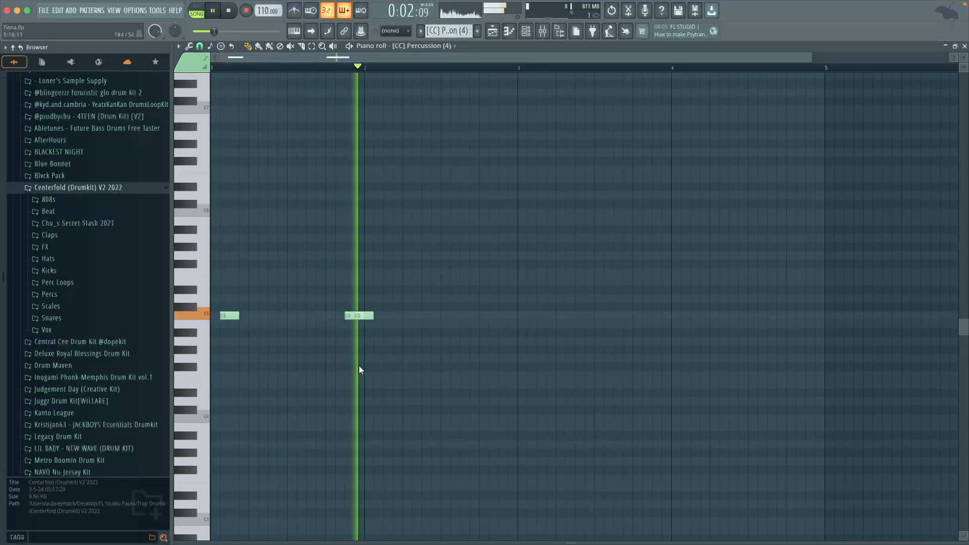
scroll(359, 365, down, 1)
click(444, 316)
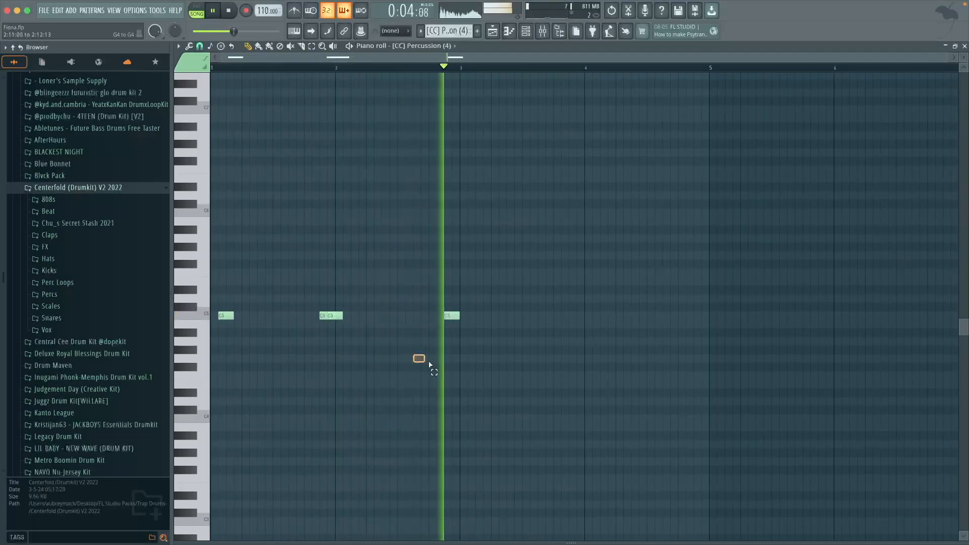
- Add C5 percussion notes at steps 3, 14 and 15 of bar 4
scroll(600, 338, up, 1)
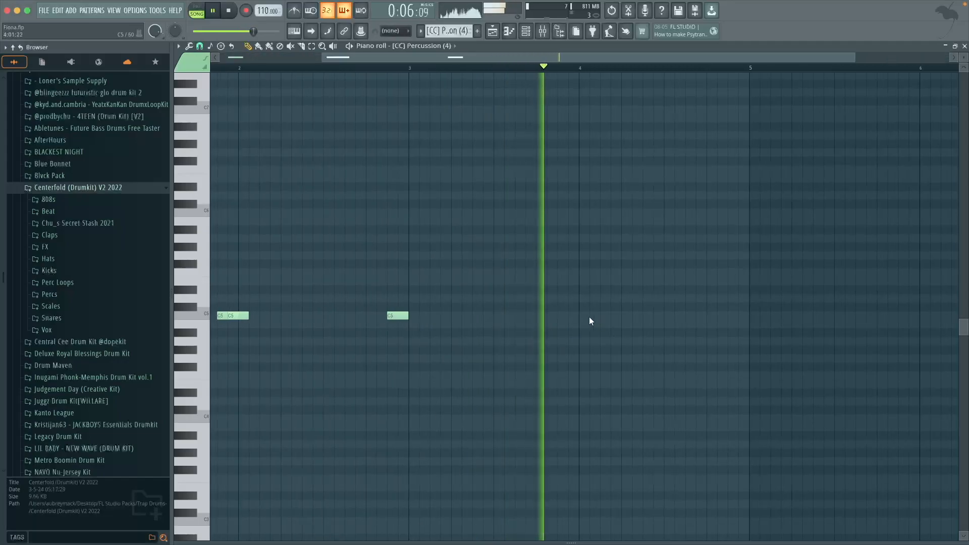
click(602, 315)
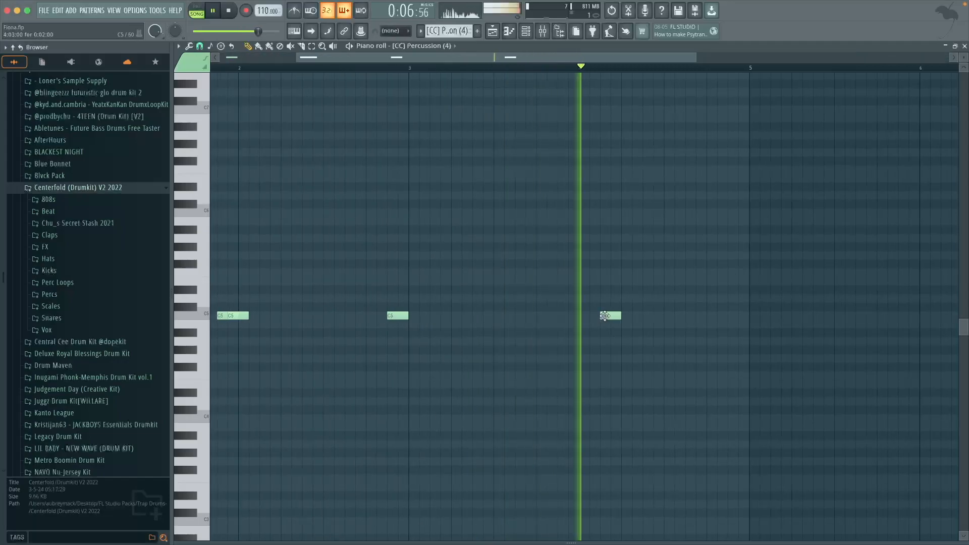
click(722, 316)
drag(731, 308, 733, 315)
scroll(762, 361, down, 1)
scroll(762, 360, down, 1)
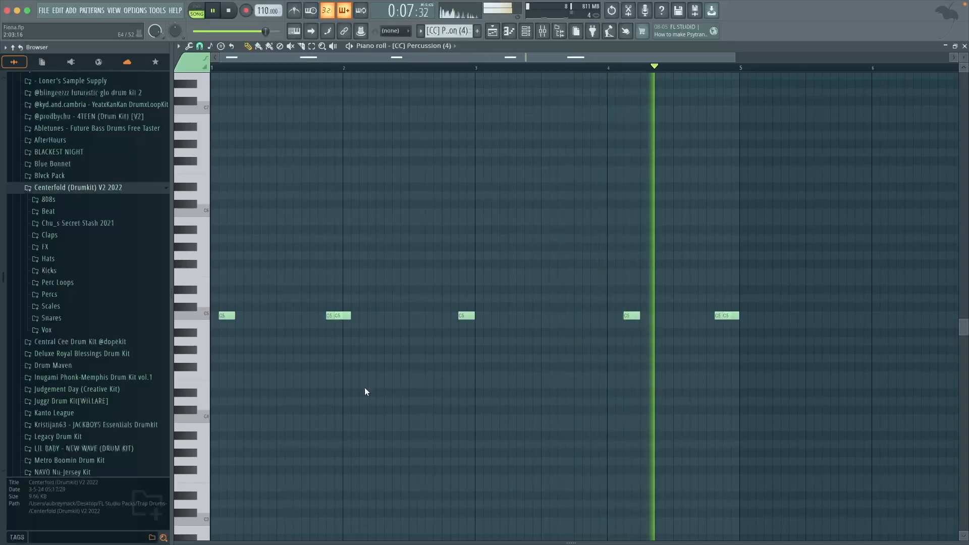
scroll(638, 352, up, 1)
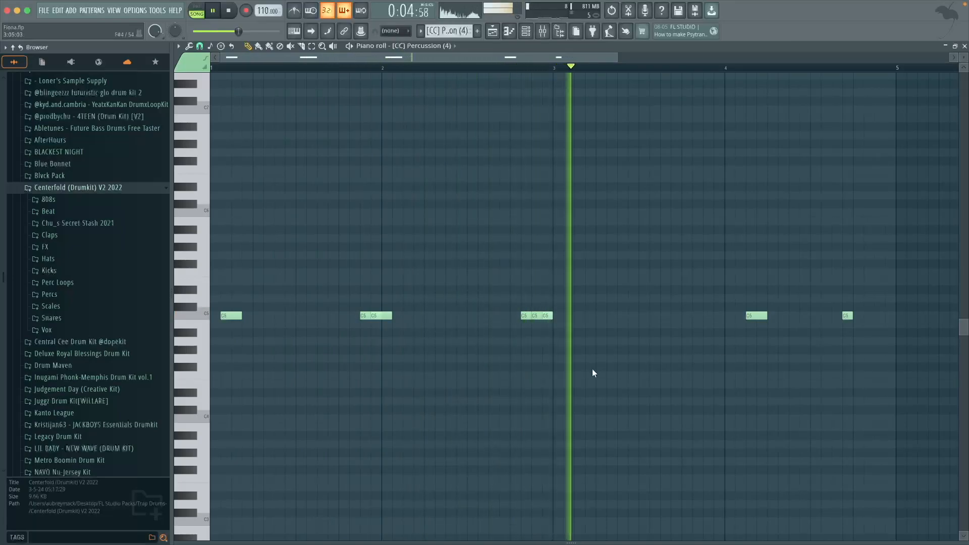
- Slightly lower the velocities of the percussion notes at step 16 of bar 1, steps 14 and 16 of bar 2, and step 12 of bar 4
drag(579, 538, 571, 307)
click(521, 395)
click(542, 373)
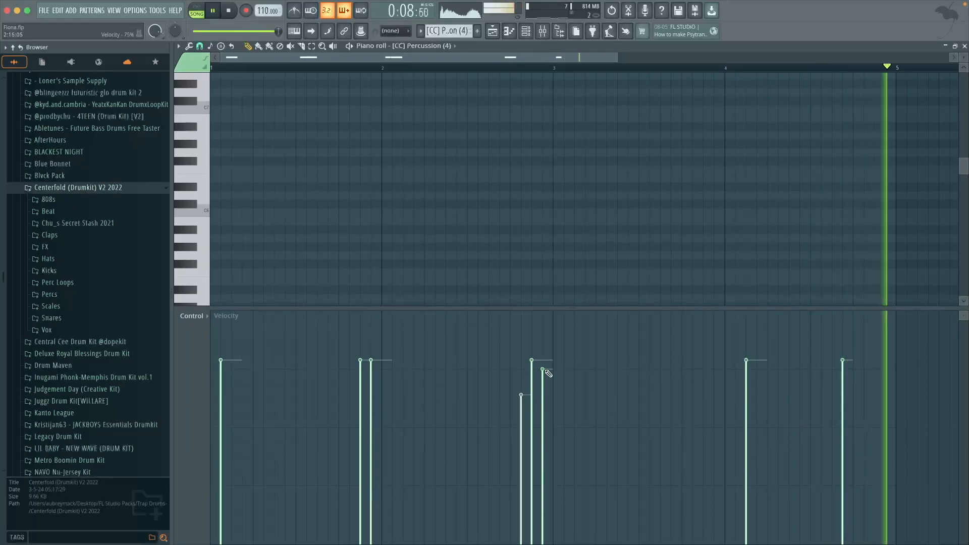
click(842, 373)
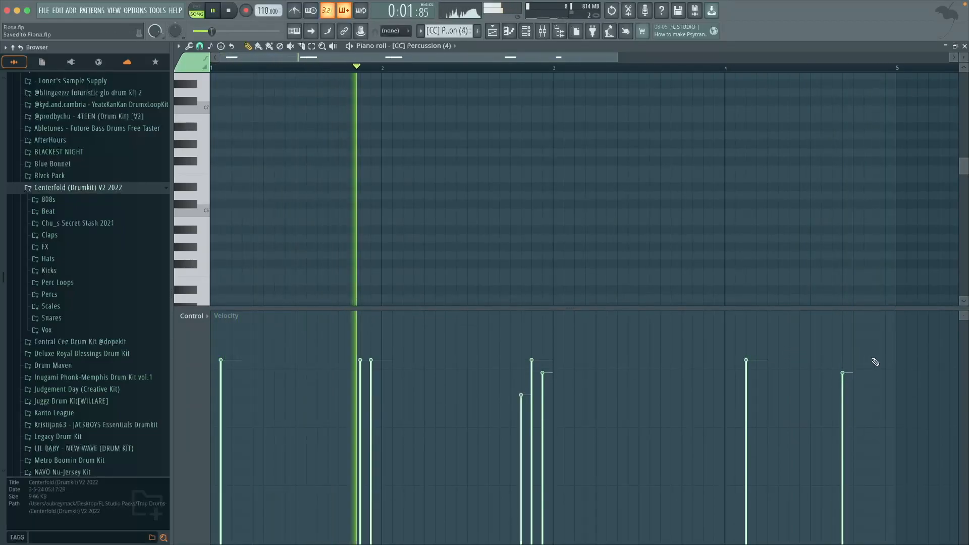
click(381, 386)
click(382, 376)
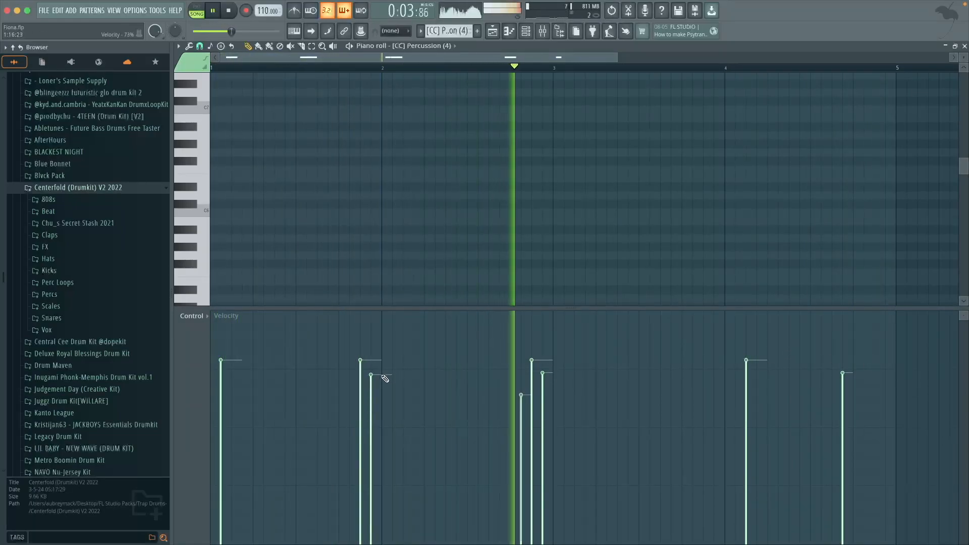
- Save the project, stop playback and collapse the velocity lane below the percussion notes
scroll(526, 331, down, 3)
key(super+s)
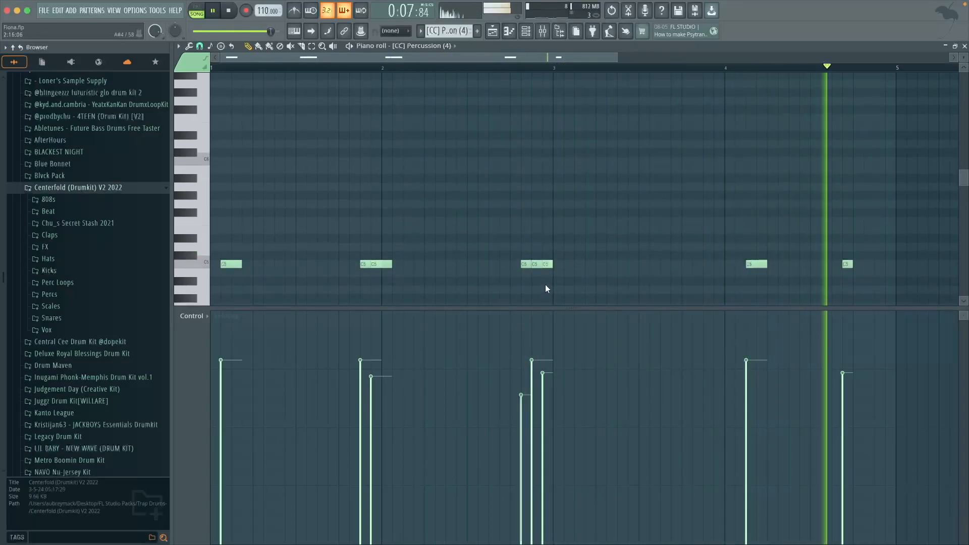
key(space)
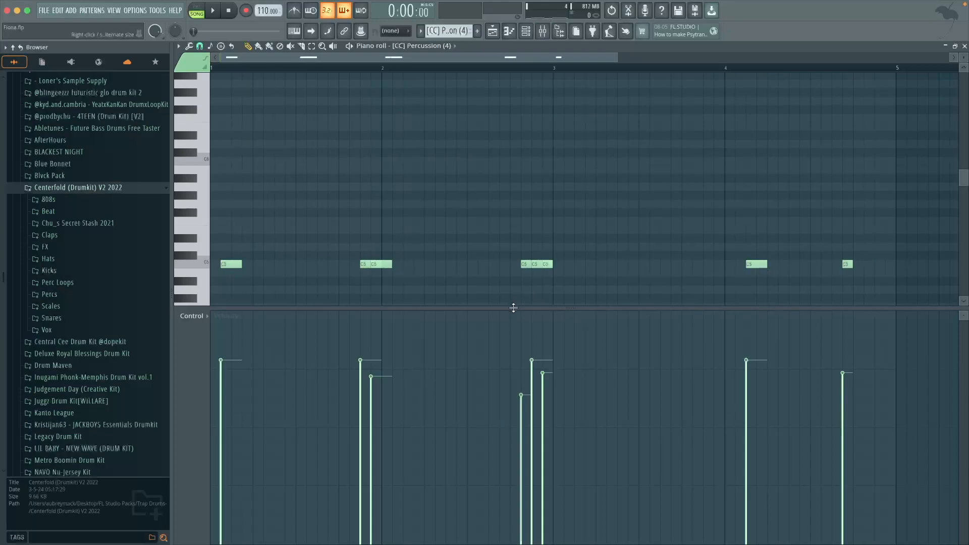
drag(513, 307, 514, 542)
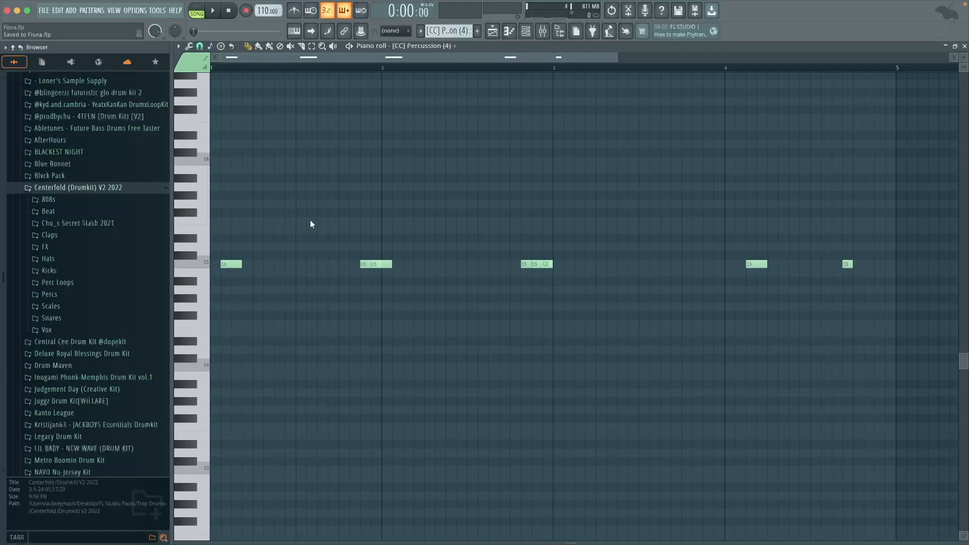
- Audition the playlist loop with the guitar melody and kick tracks muted, then re-enable all tracks
key(F5)
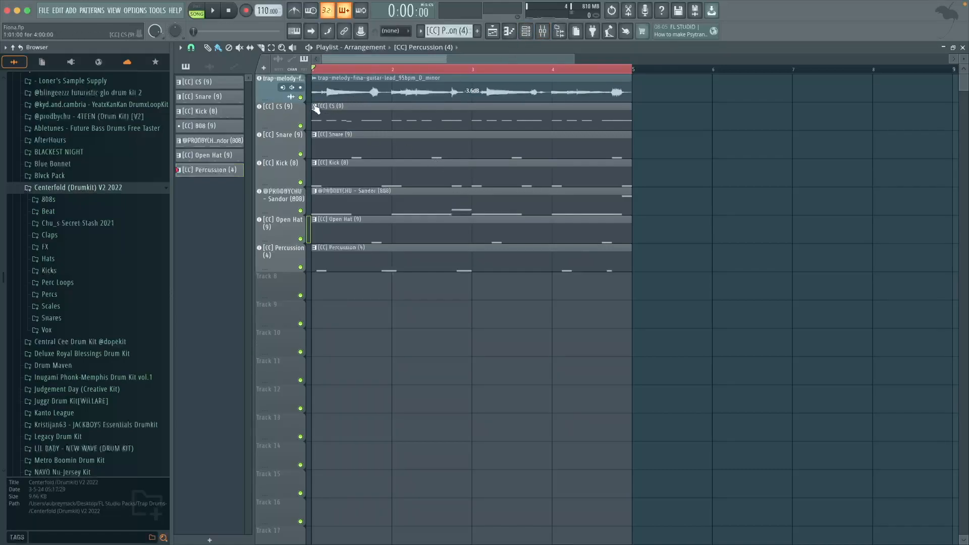
click(300, 97)
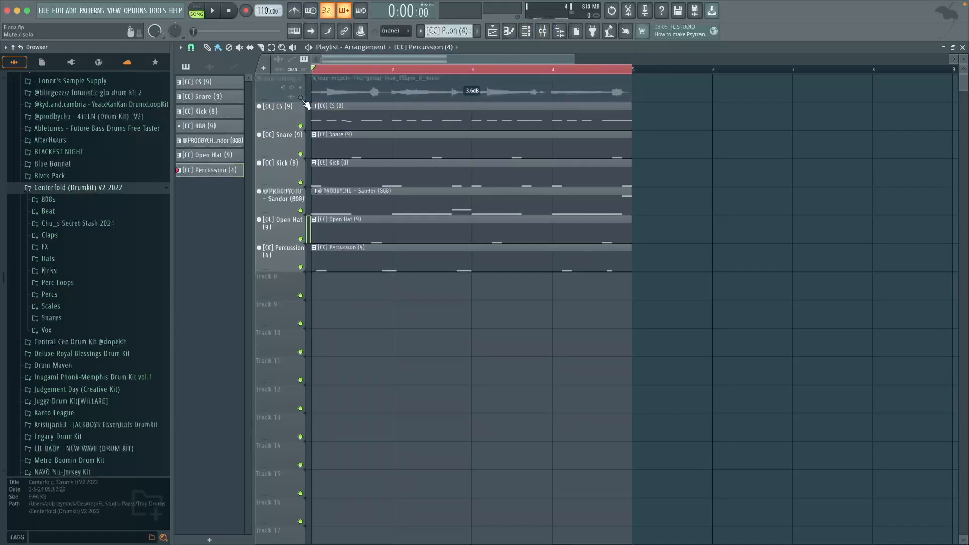
click(301, 182)
key(space)
drag(515, 303, 586, 332)
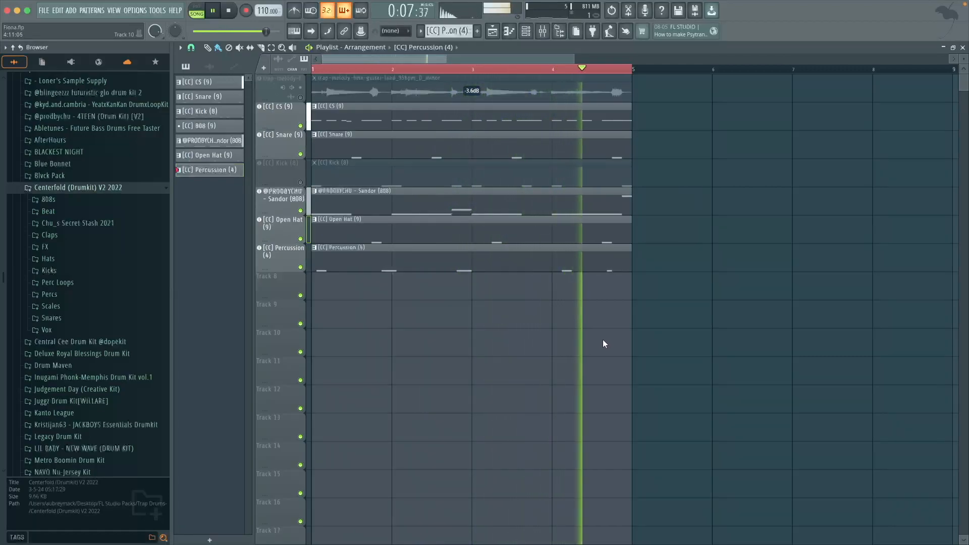
key(space)
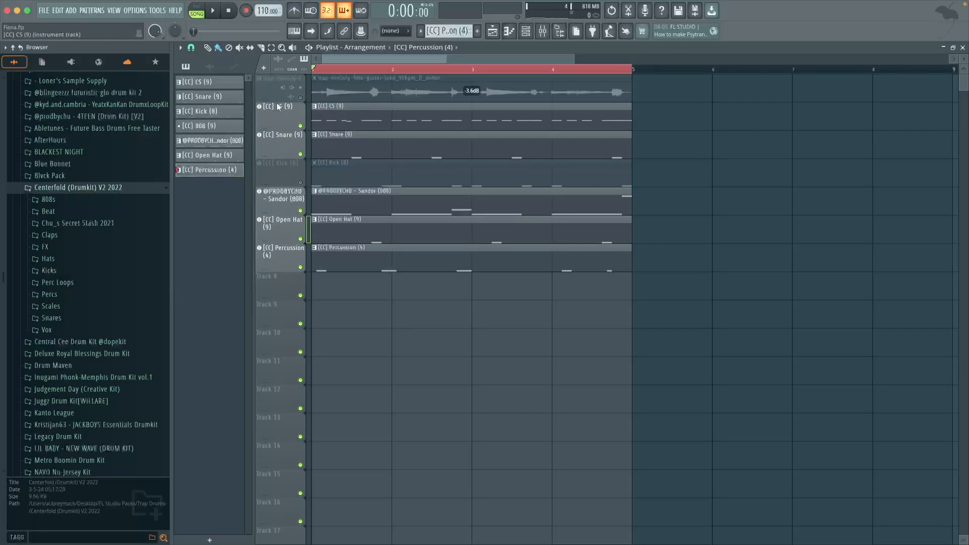
right_click(302, 99)
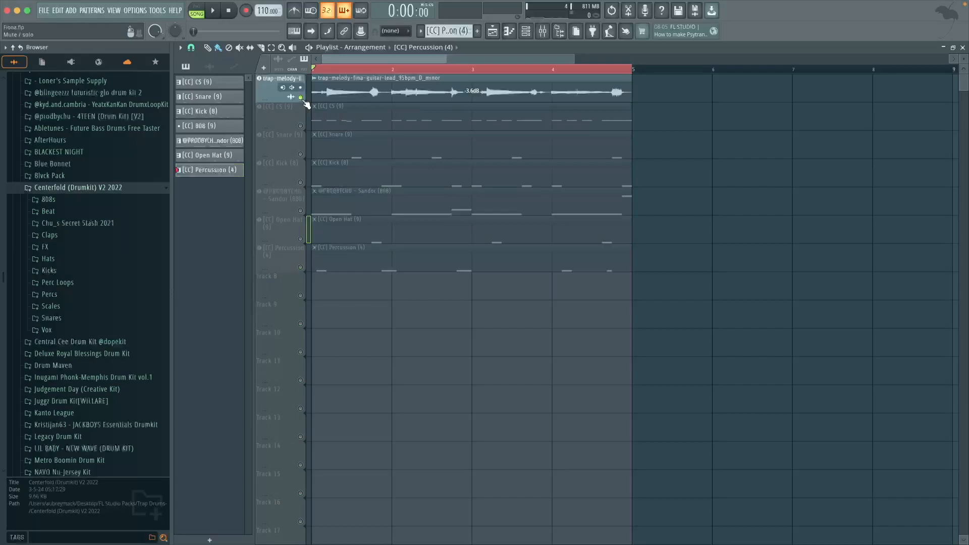
right_click(301, 99)
- Review the CS pattern's notes, return to the playlist and make the Kick pattern active
double_click(372, 128)
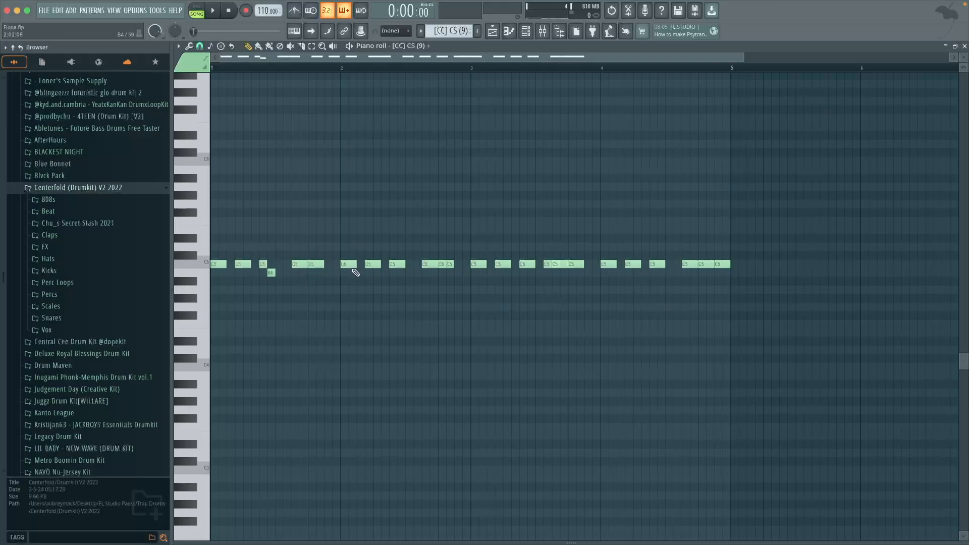
key(Escape)
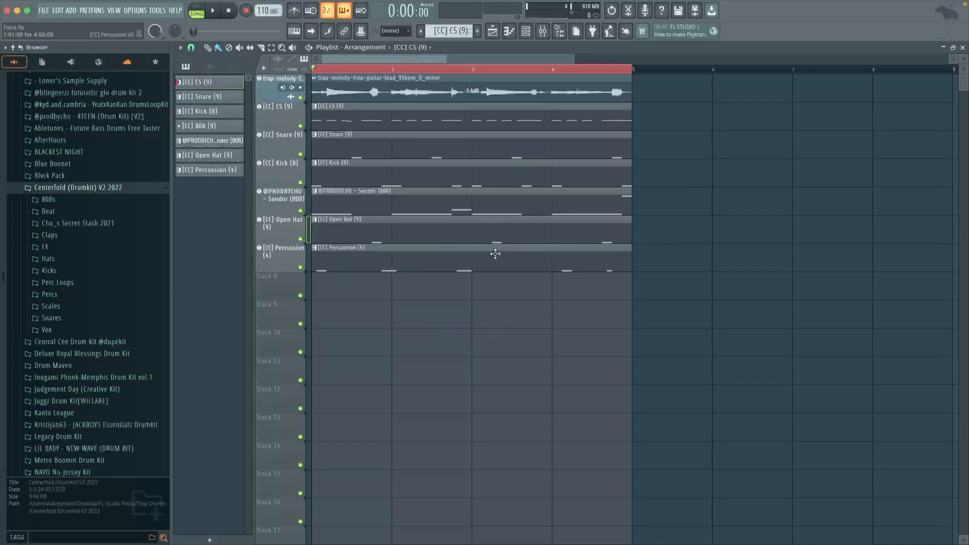
click(622, 177)
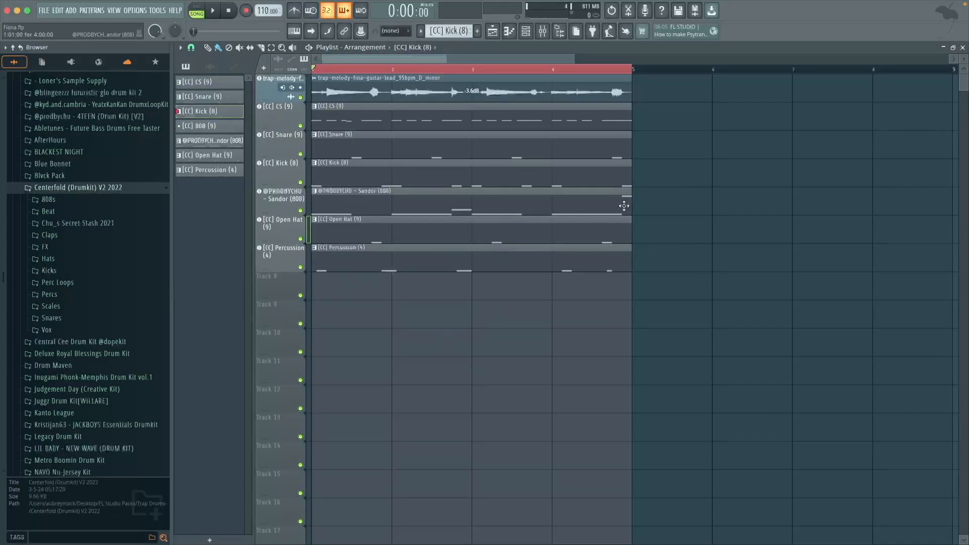